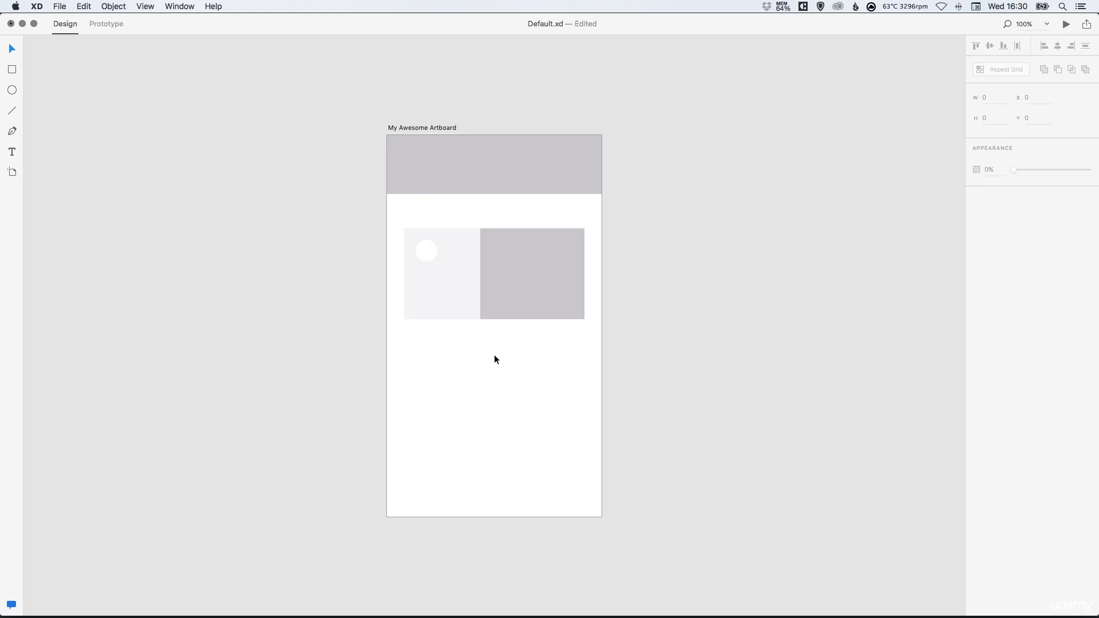
Zoom to 200% on the card, then add and delete a 'Start typing' test line.
{"action": "left_click", "coordinate": [12, 153]}
{"action": "key", "text": "super+equal"}
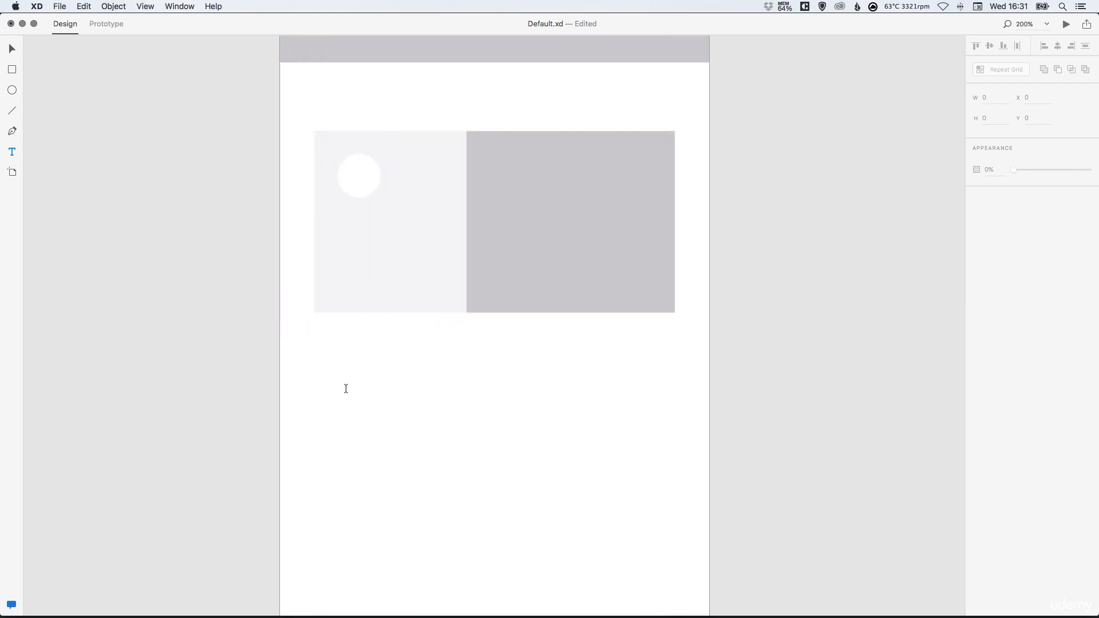
{"action": "left_click", "coordinate": [350, 386]}
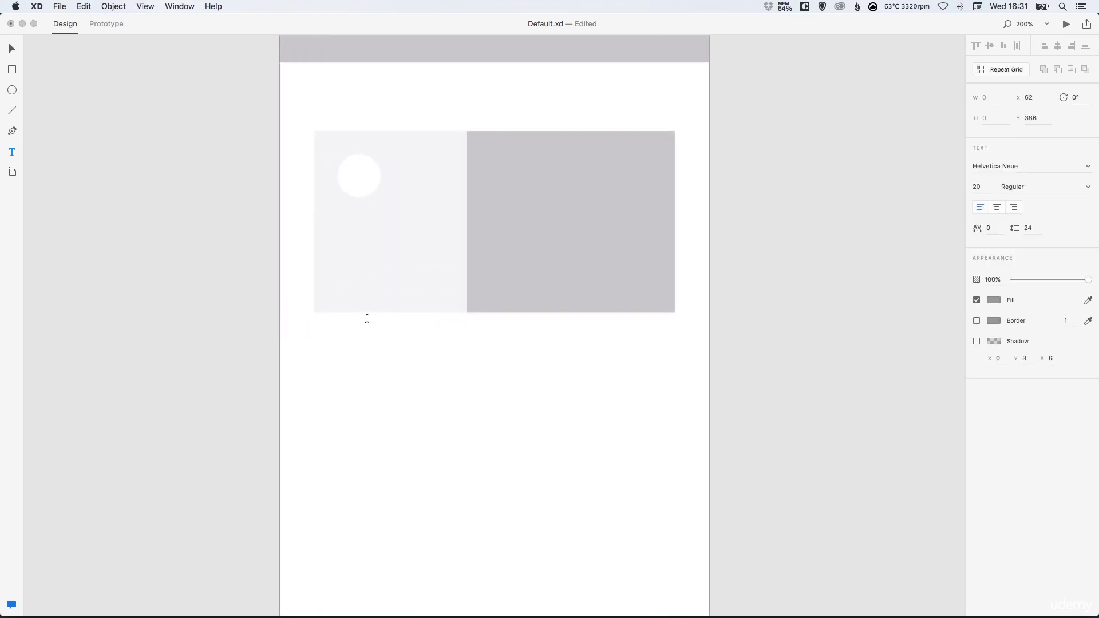
{"action": "type", "text": "Start typing"}
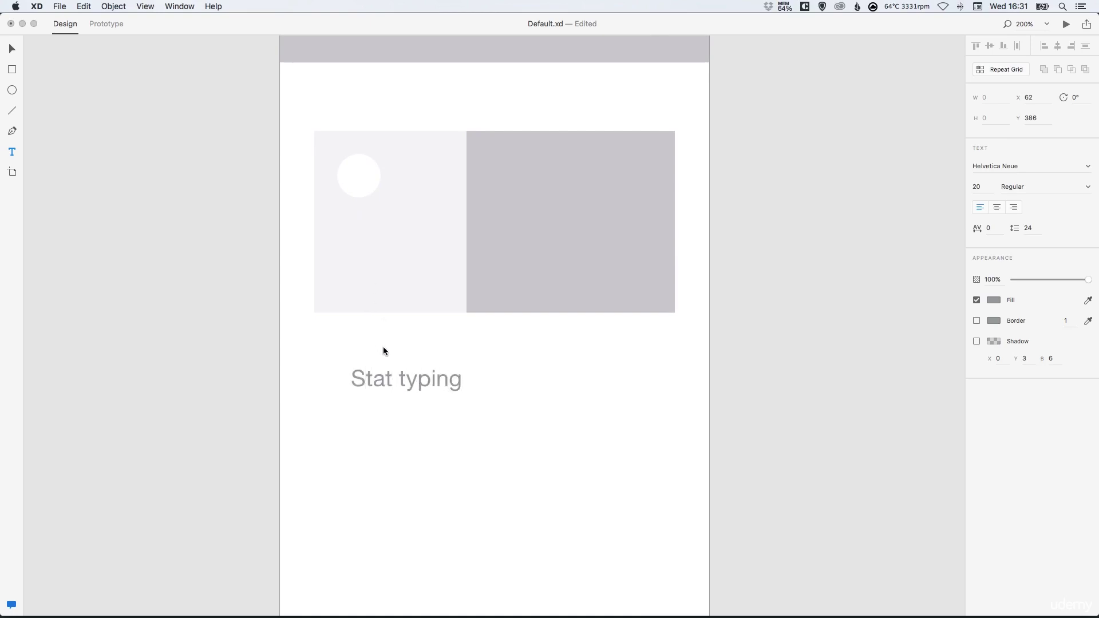
{"action": "left_click", "coordinate": [386, 379]}
{"action": "type", "text": "r"}
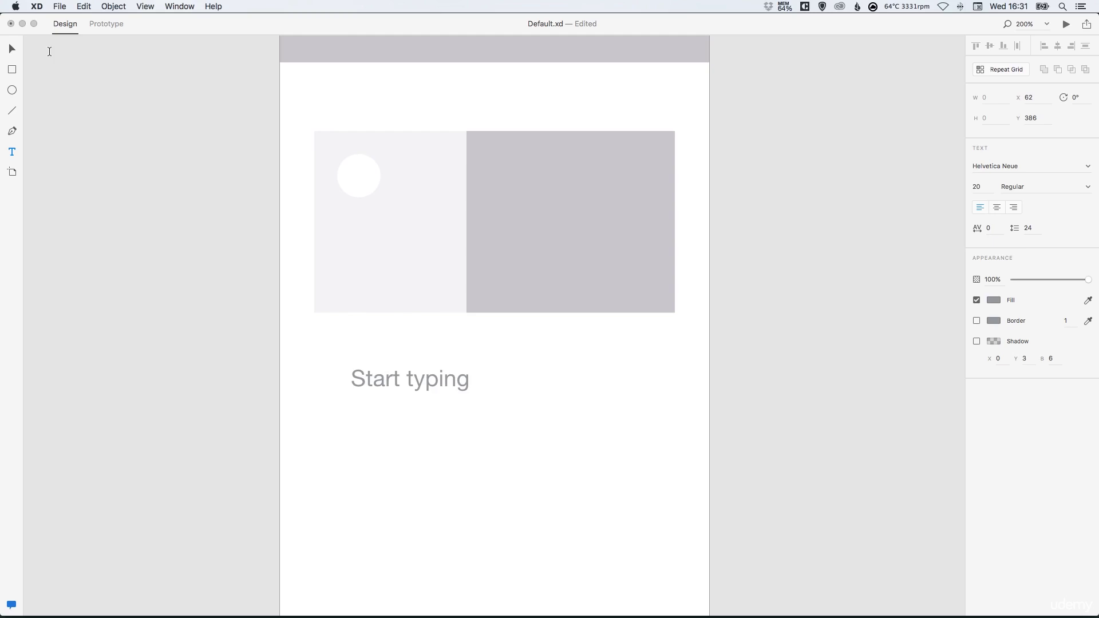
{"action": "left_click", "coordinate": [12, 49]}
{"action": "key", "text": "Delete"}
{"action": "left_click", "coordinate": [12, 151]}
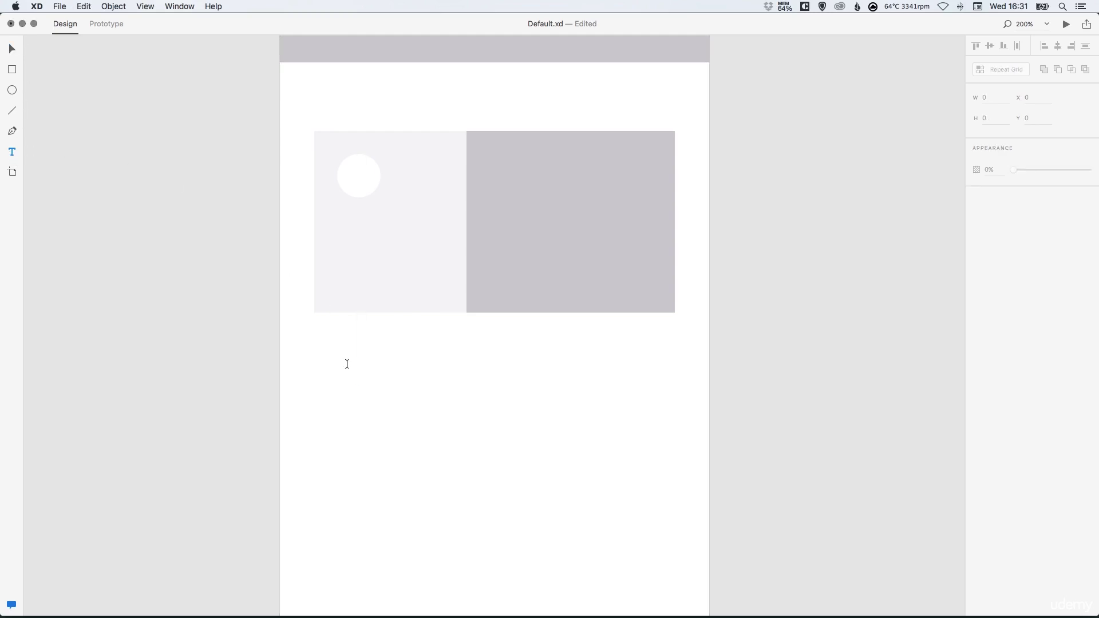
Create a text area below the card reading 'Space for a longer title to display here', slightly narrowed.
{"action": "left_click_drag", "start_coordinate": [335, 358], "coordinate": [560, 501]}
{"action": "type", "text": "S"}
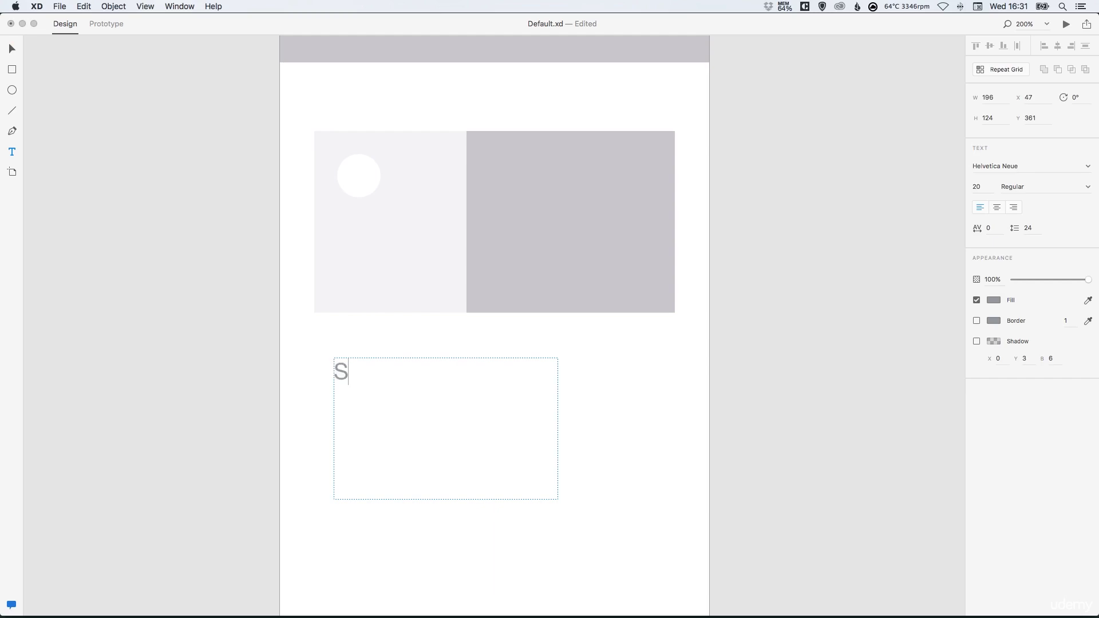
{"action": "type", "text": "pace for a"}
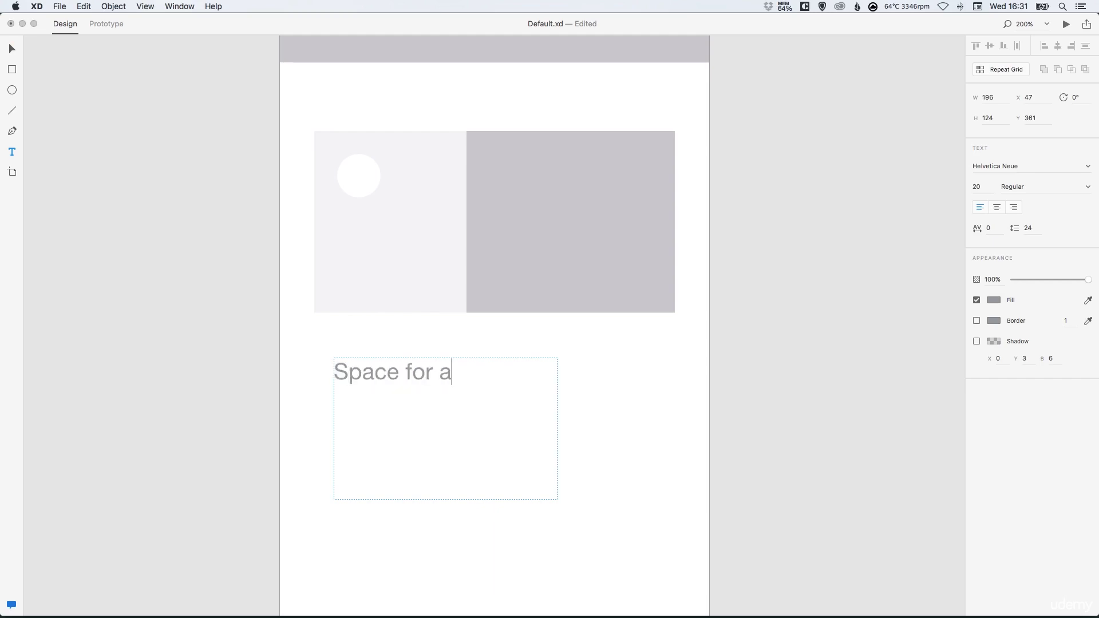
{"action": "type", "text": " longer title"}
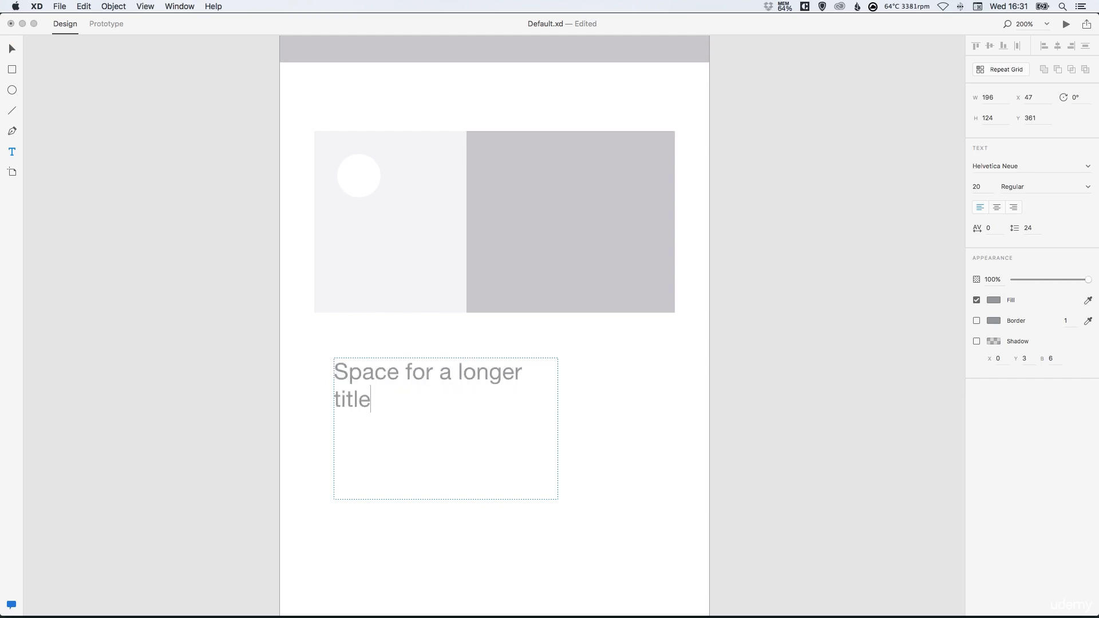
{"action": "type", "text": " to display"}
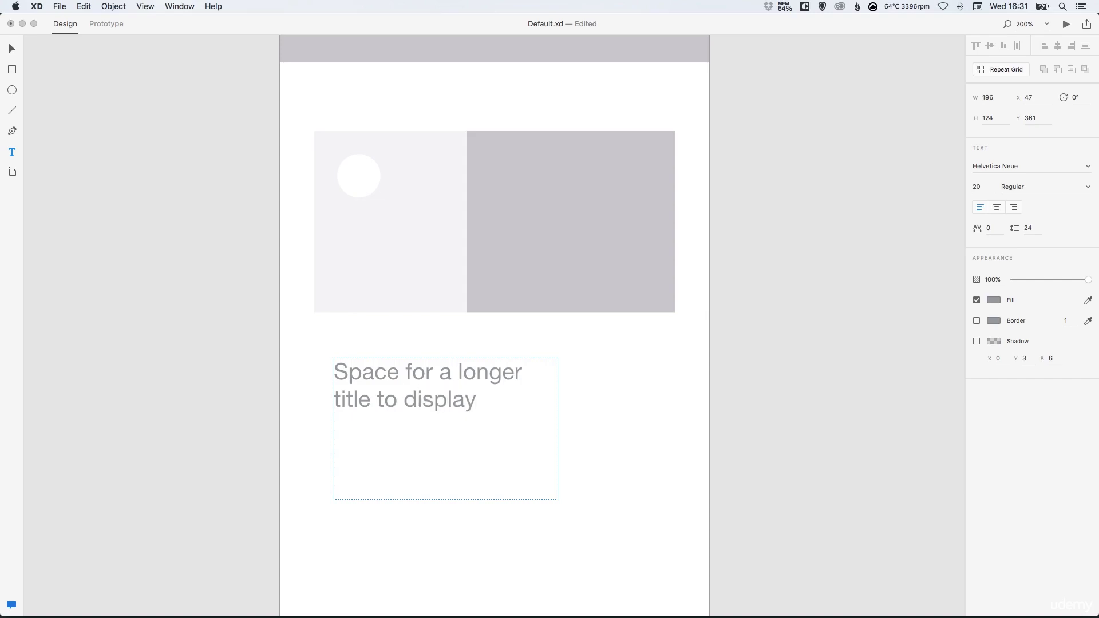
{"action": "type", "text": " here"}
{"action": "key", "text": "Escape"}
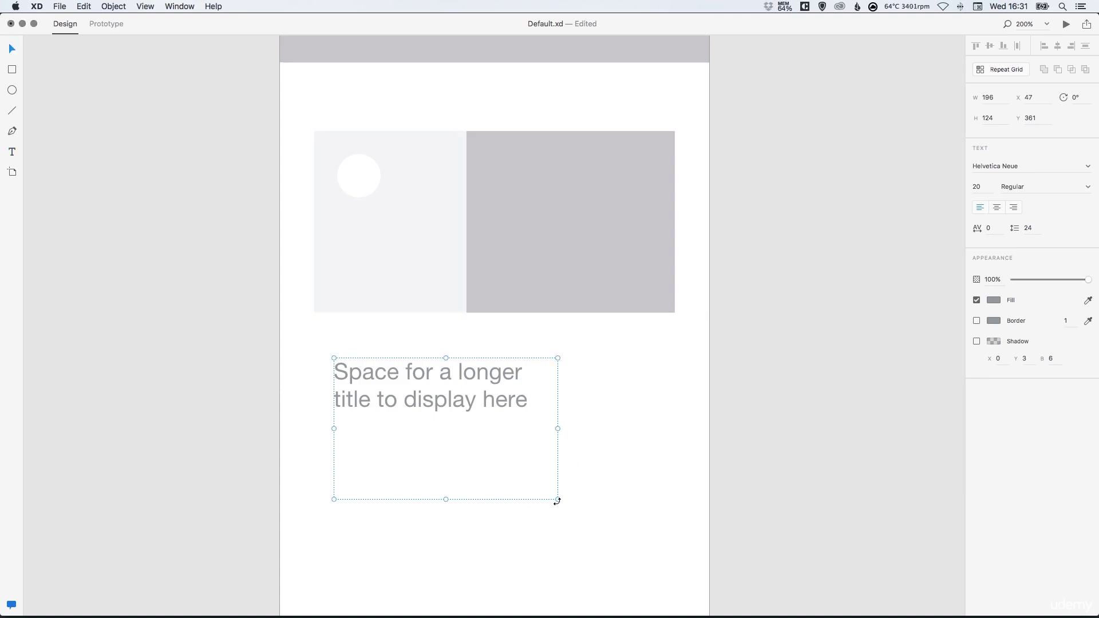
{"action": "mouse_move", "coordinate": [559, 500]}
{"action": "left_mouse_down"}
{"action": "mouse_move", "coordinate": [535, 503]}
{"action": "mouse_move", "coordinate": [561, 506]}
{"action": "left_mouse_up"}
{"action": "key", "text": "super+z"}
{"action": "left_click_drag", "start_coordinate": [558, 428], "coordinate": [533, 417]}
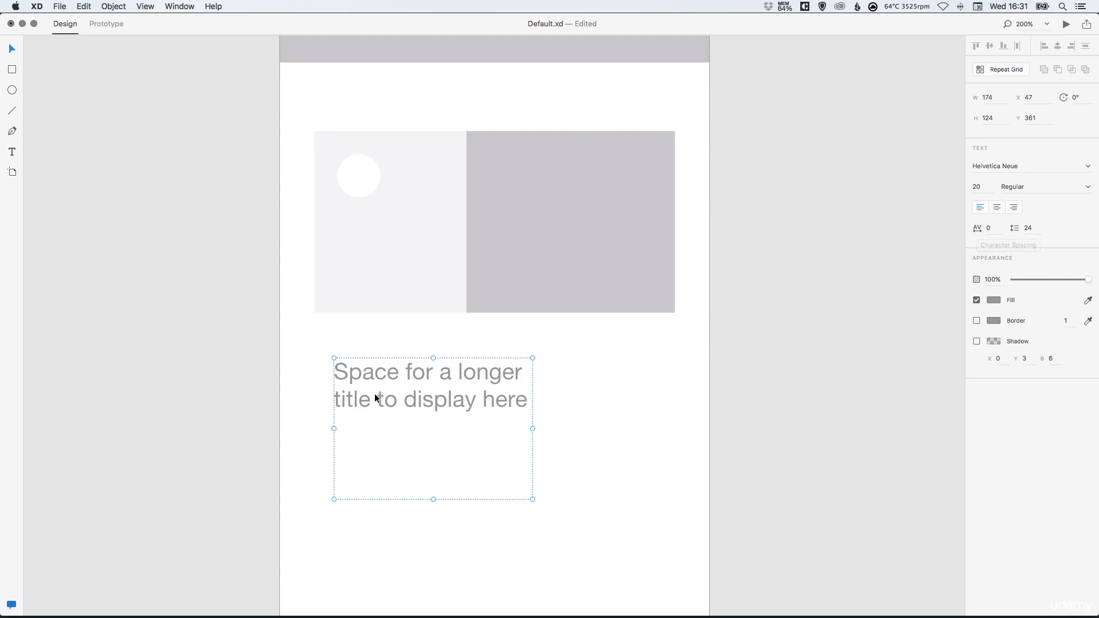
Move the title onto the card below the circle, set it to size 12, and narrow it.
{"action": "left_click_drag", "start_coordinate": [375, 393], "coordinate": [379, 252]}
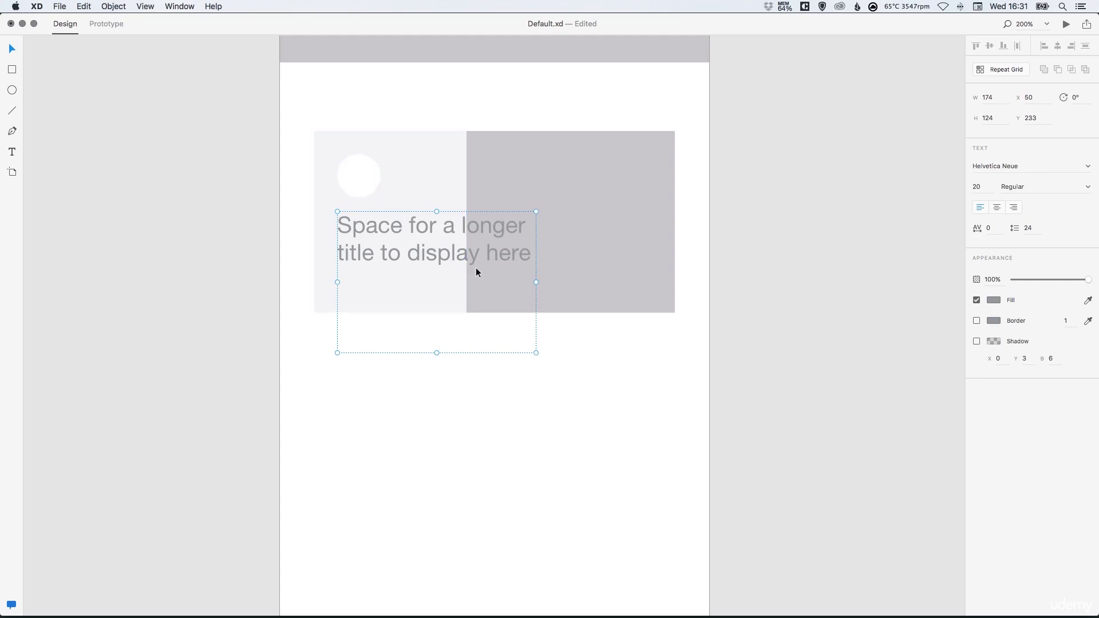
{"action": "left_click", "coordinate": [987, 191]}
{"action": "type", "text": "12"}
{"action": "key", "text": "Return"}
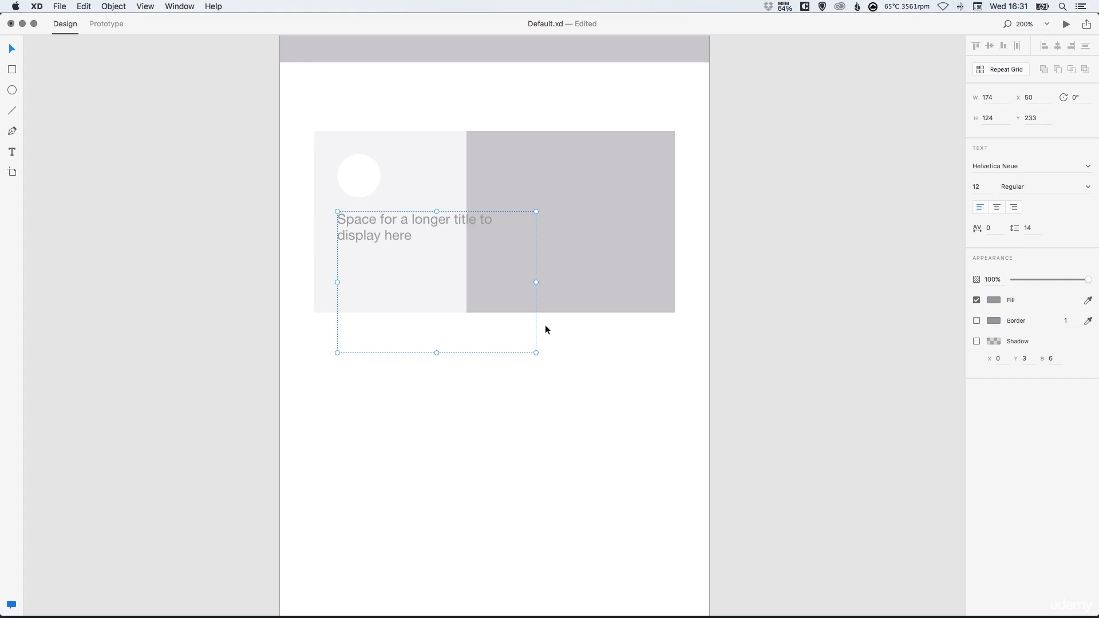
{"action": "left_click_drag", "start_coordinate": [536, 283], "coordinate": [454, 273]}
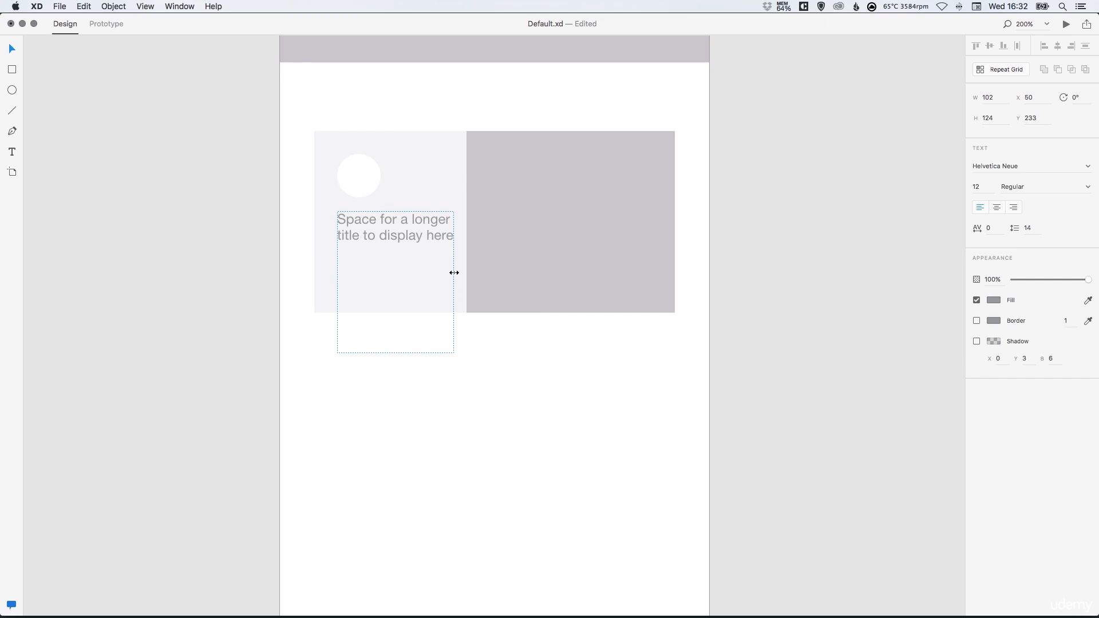
Delete the word 'here' from the title and shorten its box to two lines.
{"action": "double_click", "coordinate": [421, 235]}
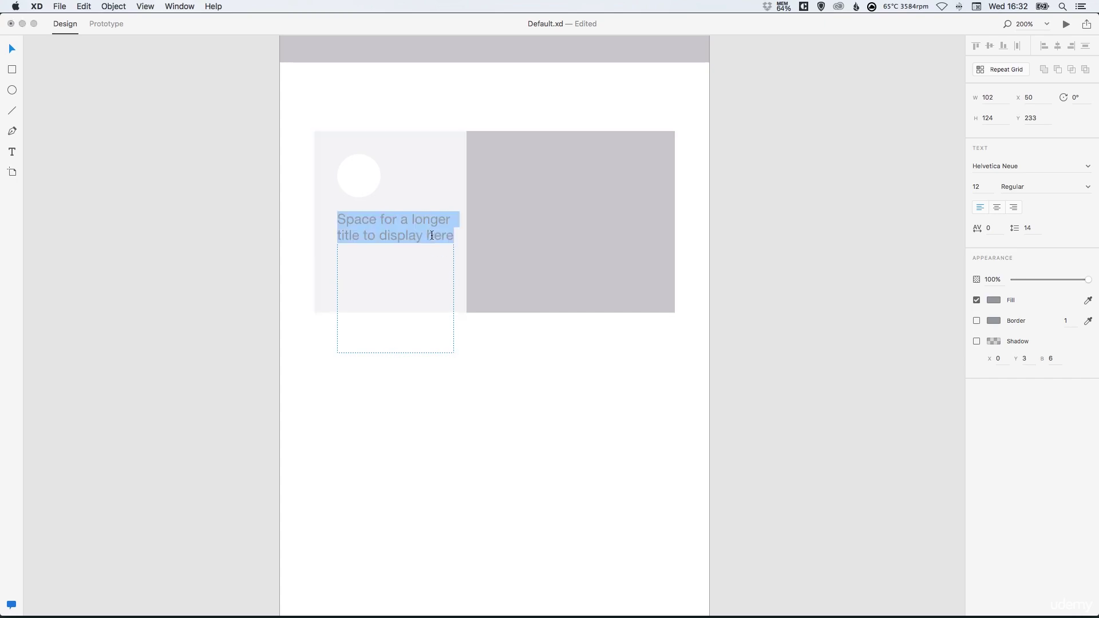
{"action": "left_click", "coordinate": [422, 236]}
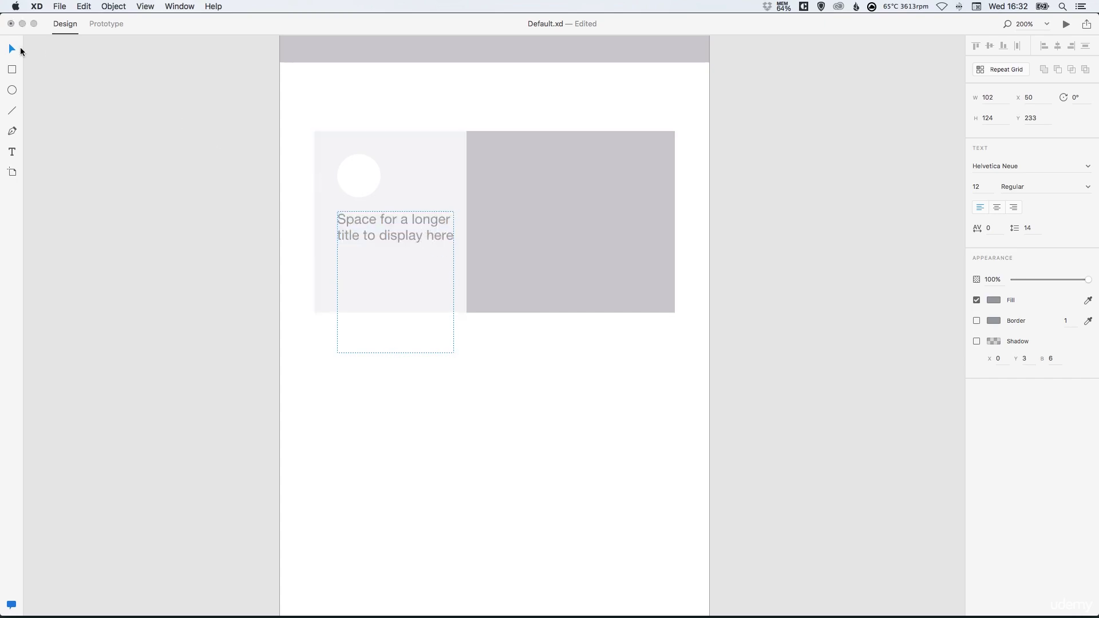
{"action": "left_click_drag", "start_coordinate": [422, 235], "coordinate": [455, 236]}
{"action": "key", "text": "BackSpace"}
{"action": "key", "text": "Escape"}
{"action": "left_click_drag", "start_coordinate": [396, 354], "coordinate": [402, 243]}
Duplicate the title and place the copy just below the original.
{"action": "left_click", "coordinate": [361, 348]}
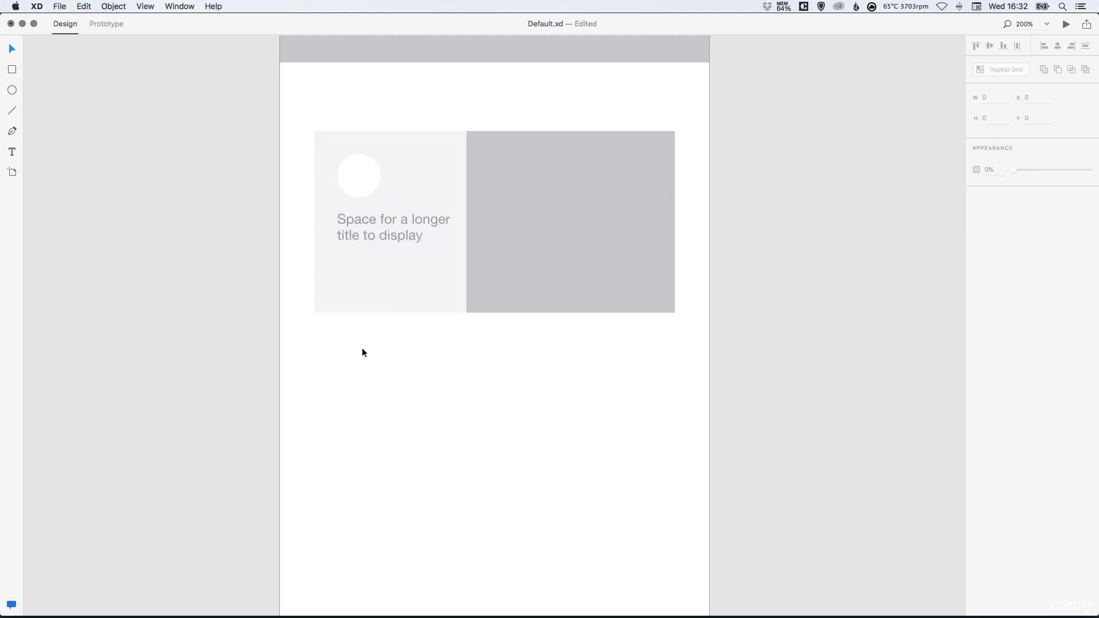
{"action": "left_click", "coordinate": [373, 226]}
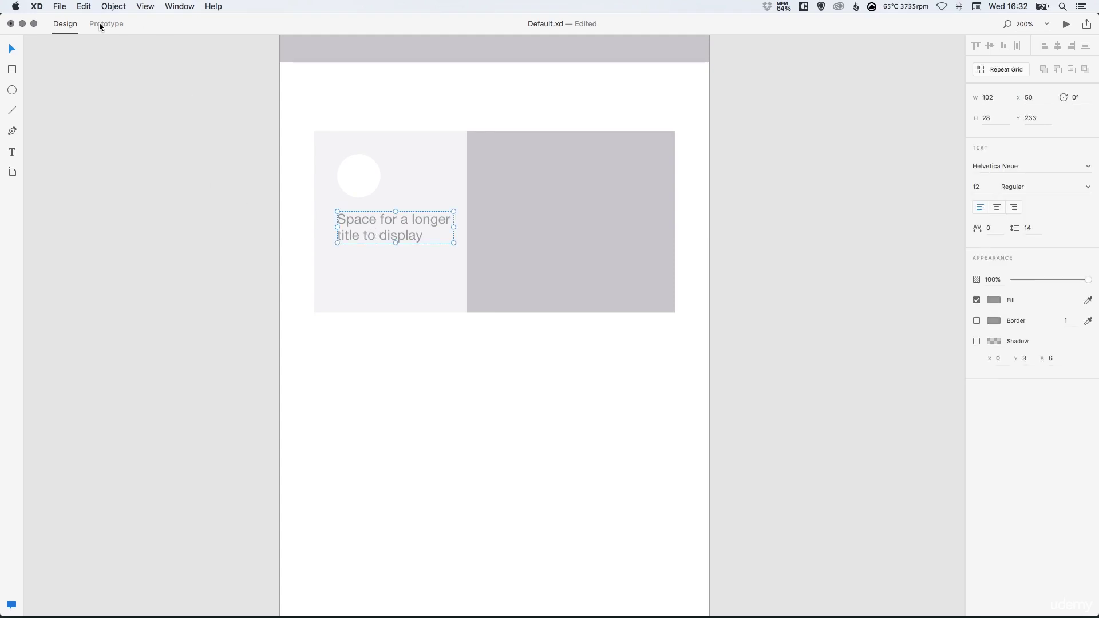
{"action": "left_click", "coordinate": [84, 6]}
{"action": "left_click", "coordinate": [108, 81]}
{"action": "left_click_drag", "start_coordinate": [363, 219], "coordinate": [360, 255]}
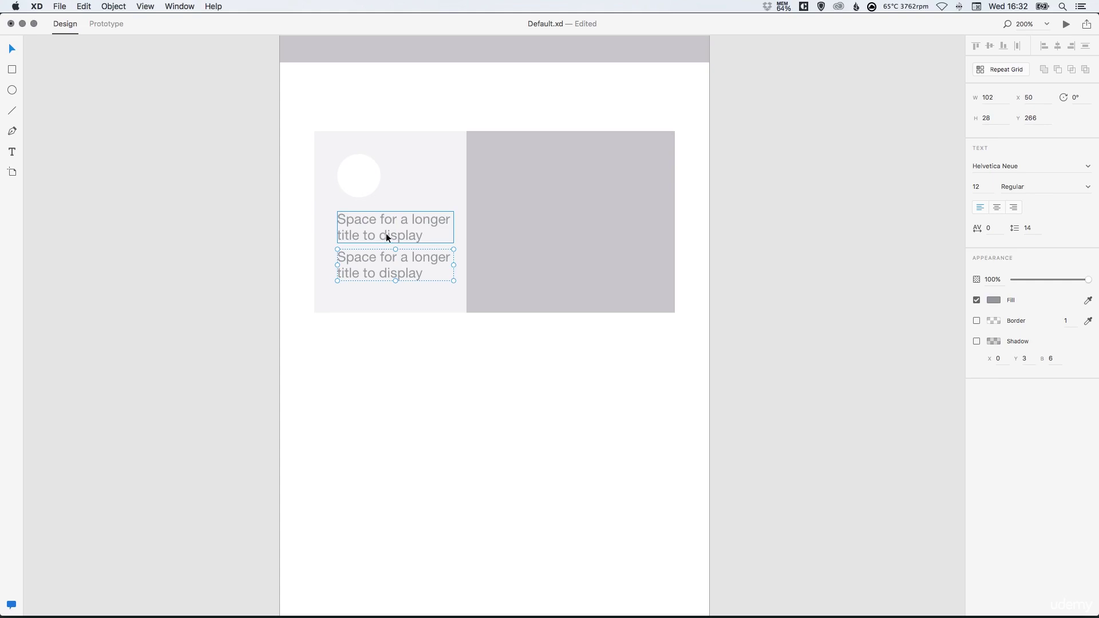
Set both text lines to font size 10 and narrow their boxes.
{"action": "left_click", "coordinate": [403, 228], "text": "shift"}
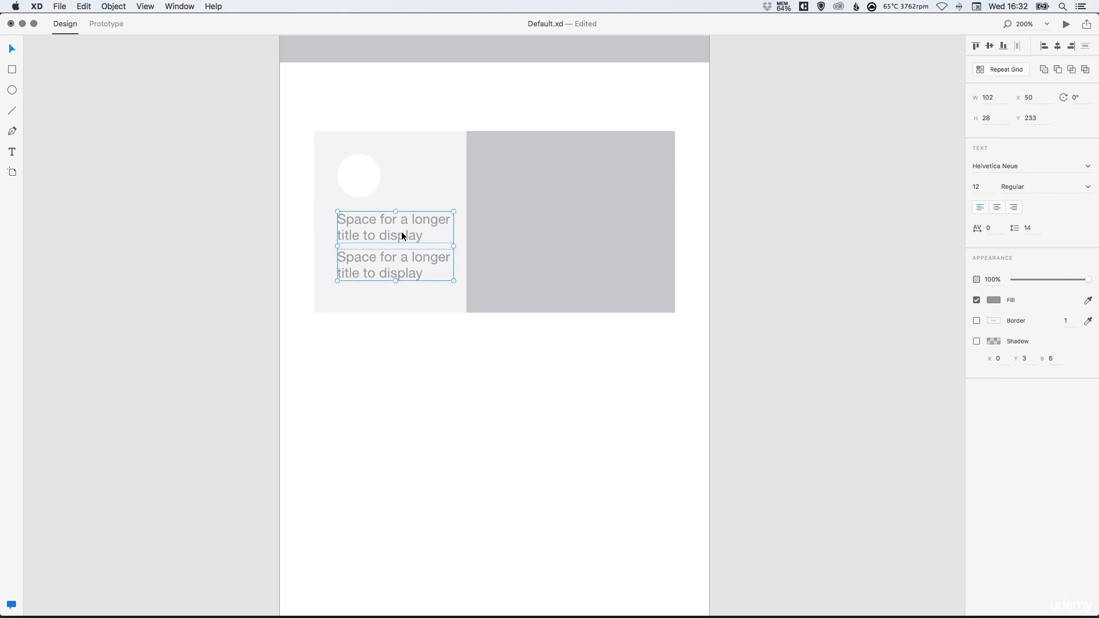
{"action": "left_click", "coordinate": [982, 188]}
{"action": "type", "text": "10"}
{"action": "key", "text": "Return"}
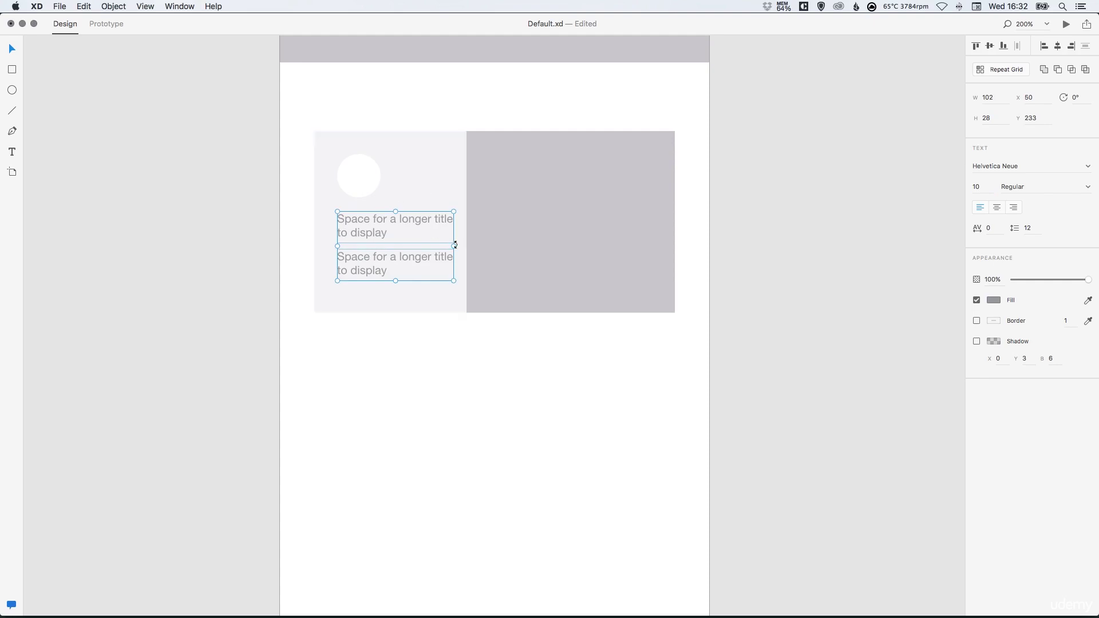
{"action": "mouse_move", "coordinate": [454, 247]}
{"action": "left_mouse_down"}
{"action": "mouse_move", "coordinate": [426, 246]}
{"action": "mouse_move", "coordinate": [439, 245]}
{"action": "left_mouse_up"}
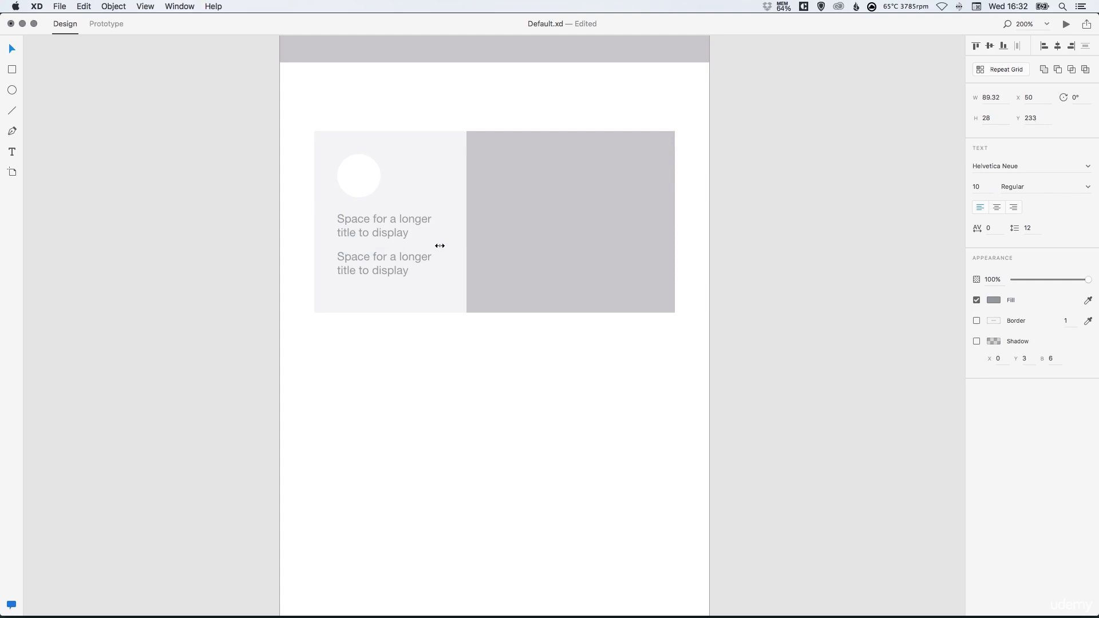
{"action": "left_click", "coordinate": [196, 239]}
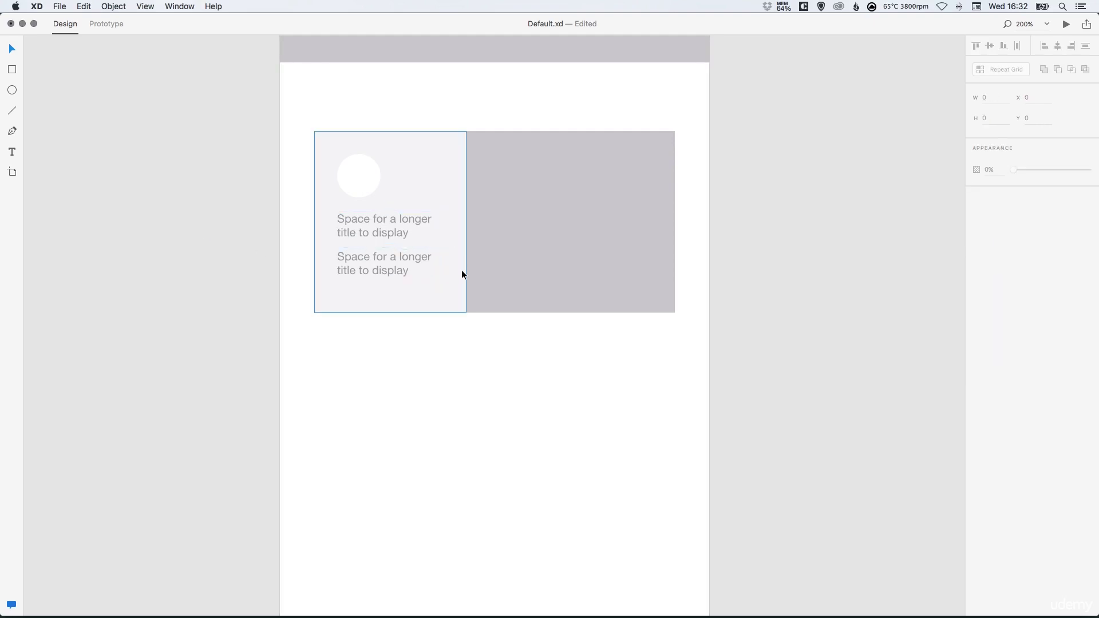
Retype the lower copy as 'Space for some sub-copy to display here' and resize it to show three lines.
{"action": "double_click", "coordinate": [388, 256]}
{"action": "key", "text": "super+c"}
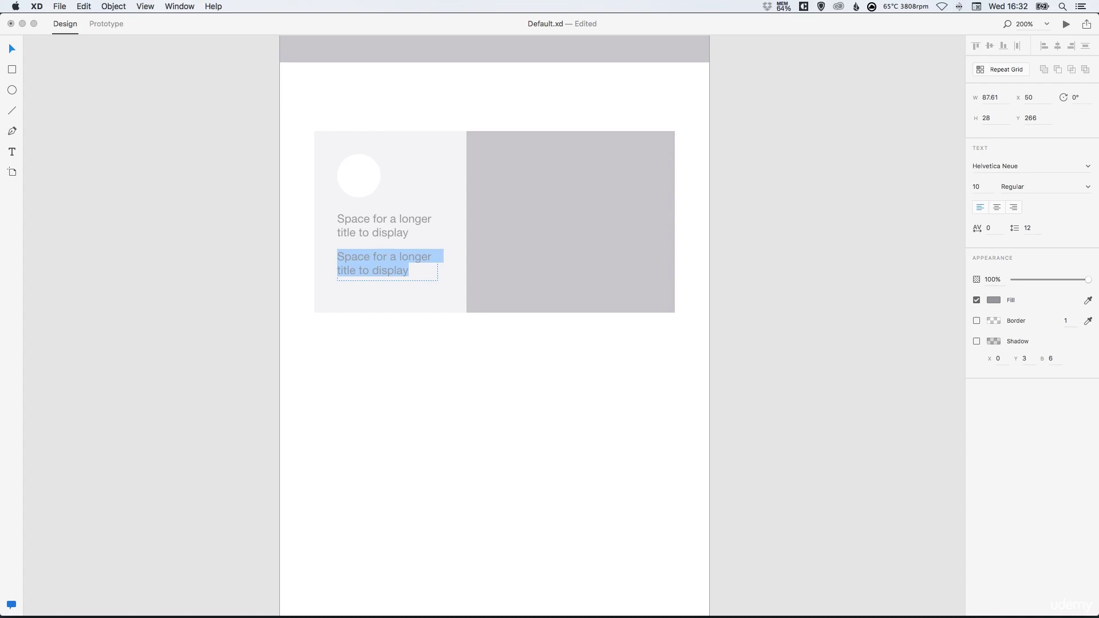
{"action": "type", "text": "Space for"}
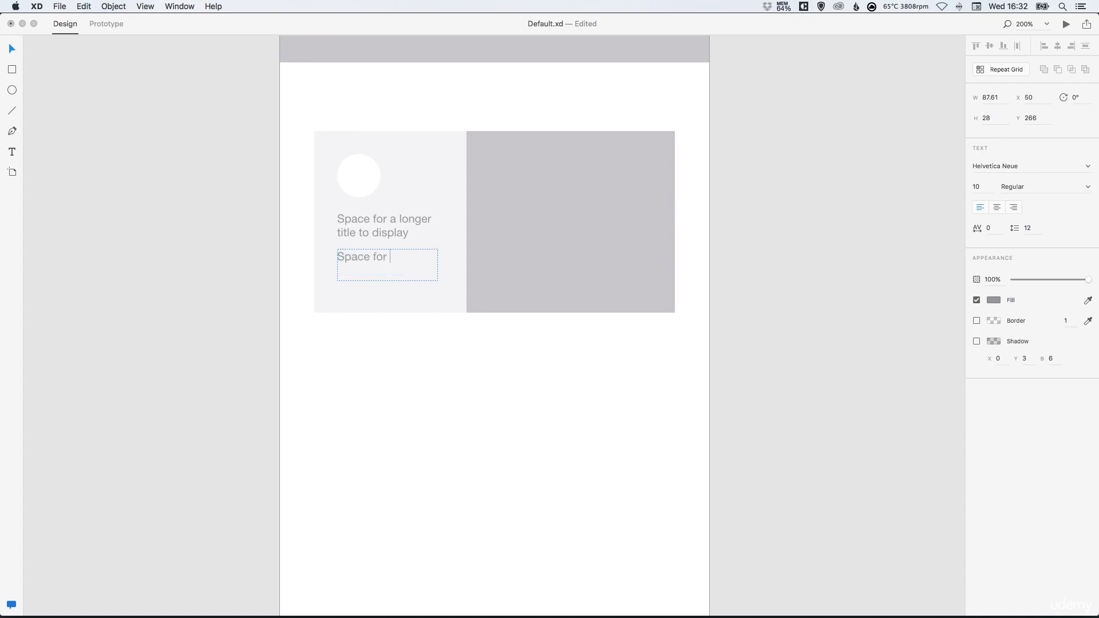
{"action": "type", "text": " some sub-copy to display "}
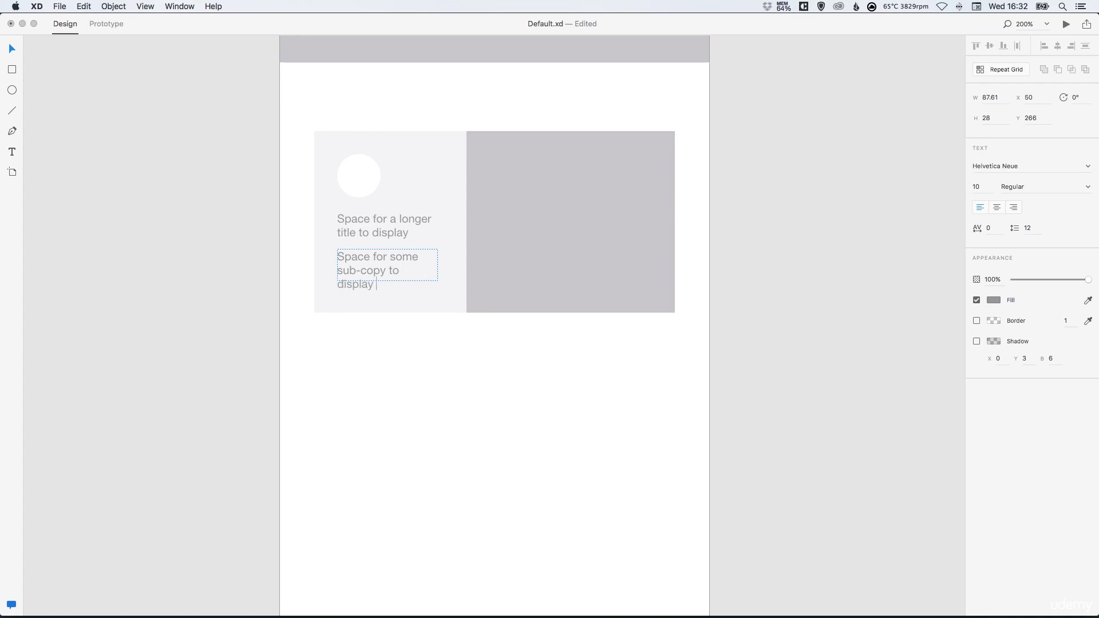
{"action": "type", "text": "here."}
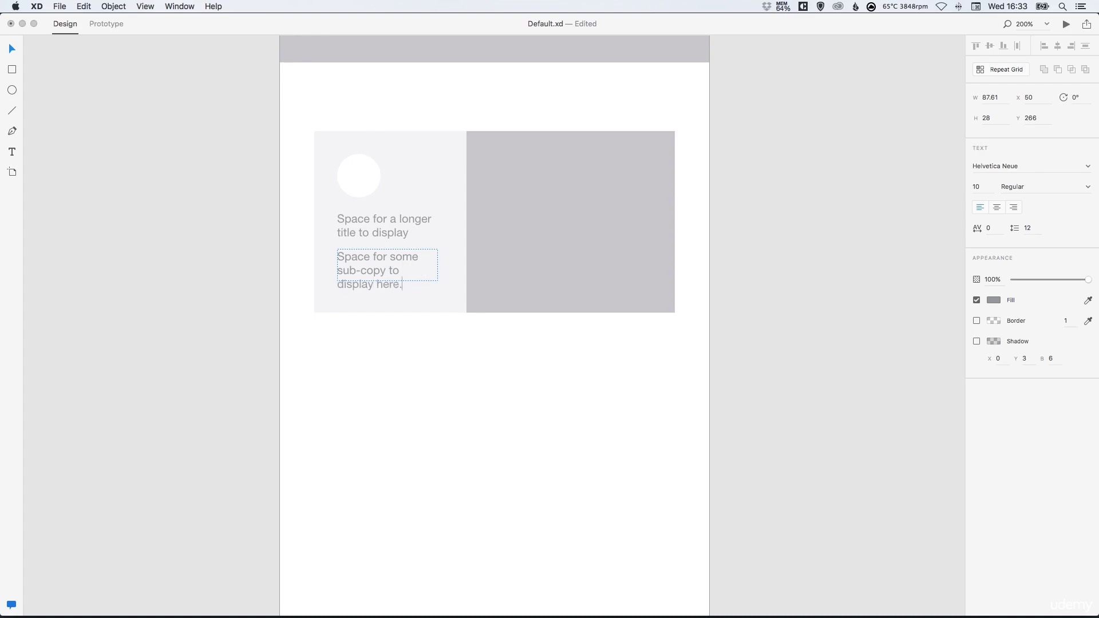
{"action": "key", "text": "Escape"}
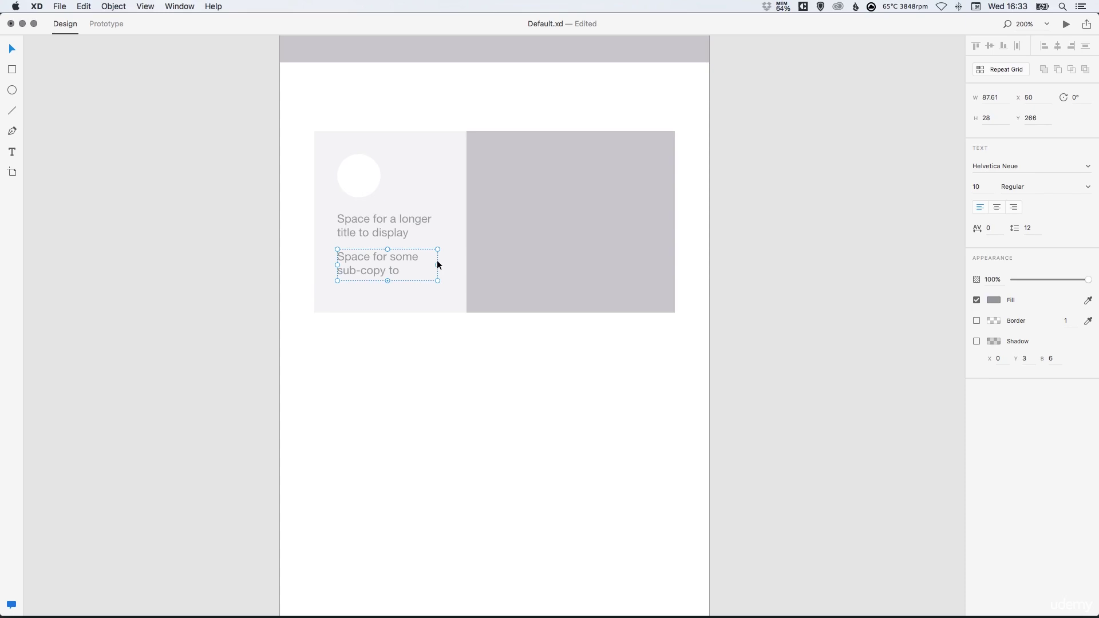
{"action": "left_click_drag", "start_coordinate": [437, 265], "coordinate": [390, 291]}
{"action": "left_click_drag", "start_coordinate": [444, 270], "coordinate": [435, 270]}
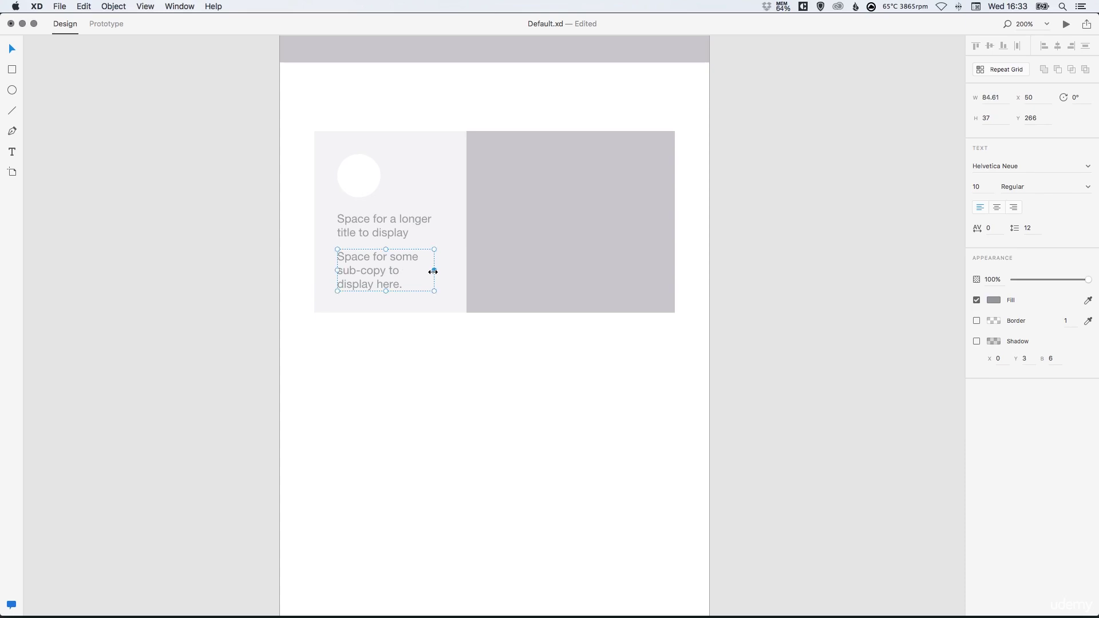
{"action": "left_click", "coordinate": [377, 233]}
Give the title a #222222 fill and Bold font weight.
{"action": "double_click", "coordinate": [379, 227]}
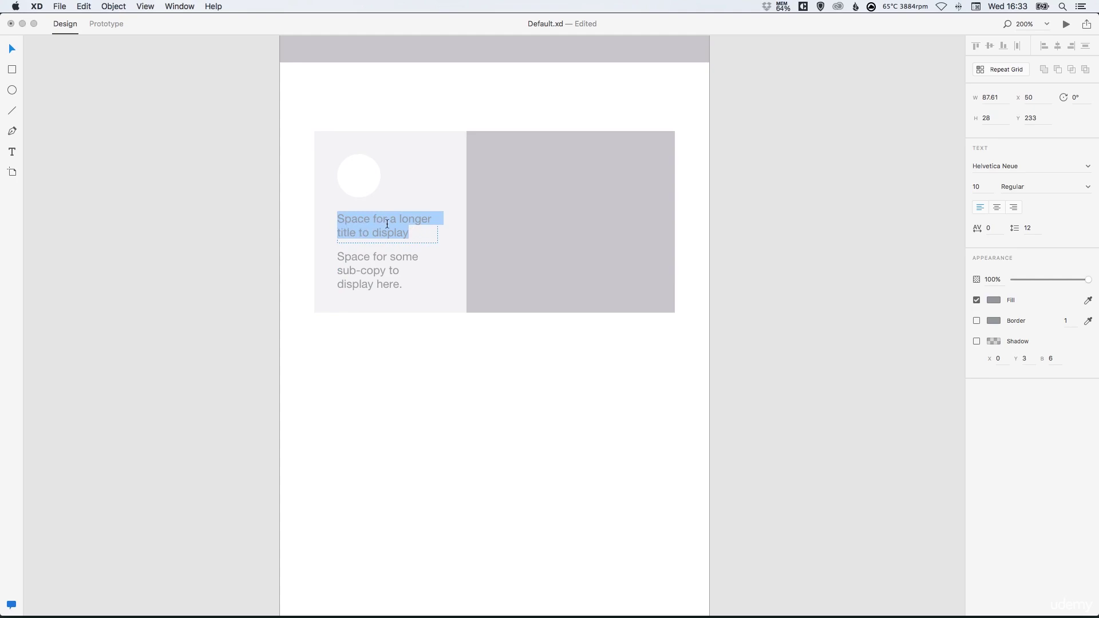
{"action": "left_click", "coordinate": [993, 300]}
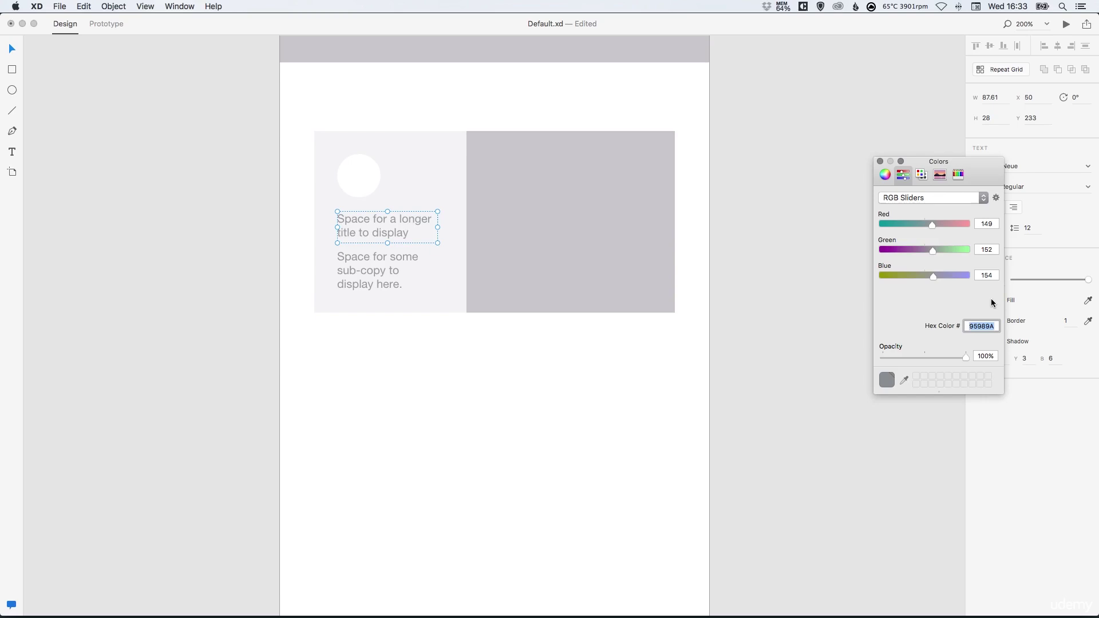
{"action": "type", "text": "333333"}
{"action": "key", "text": "super+a"}
{"action": "type", "text": "222222"}
{"action": "key", "text": "Return"}
{"action": "left_click", "coordinate": [880, 160]}
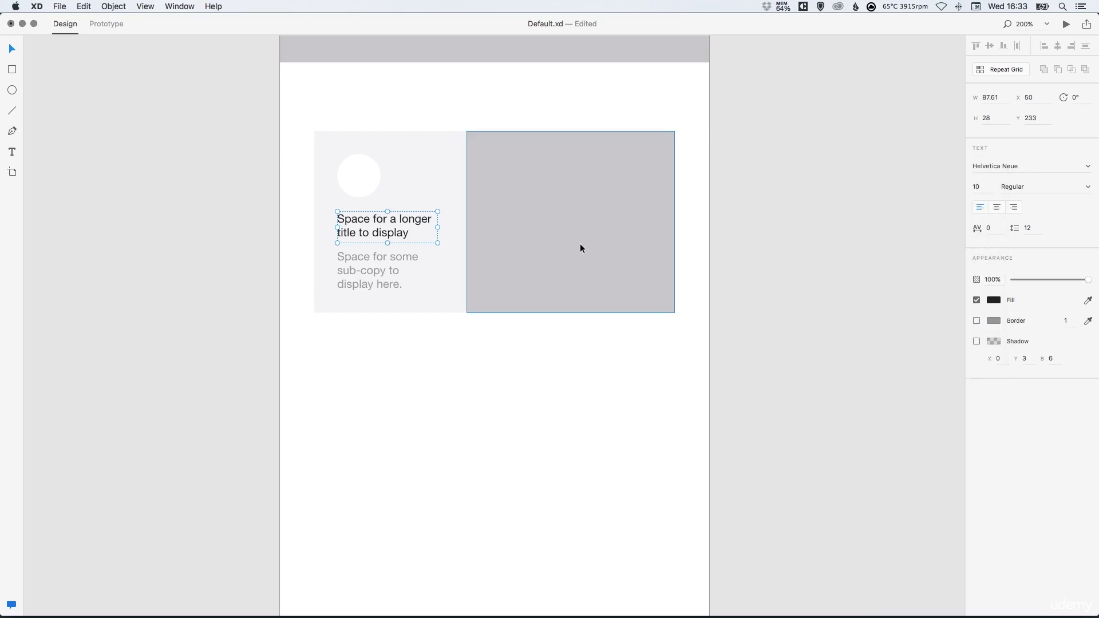
{"action": "left_click", "coordinate": [1088, 187]}
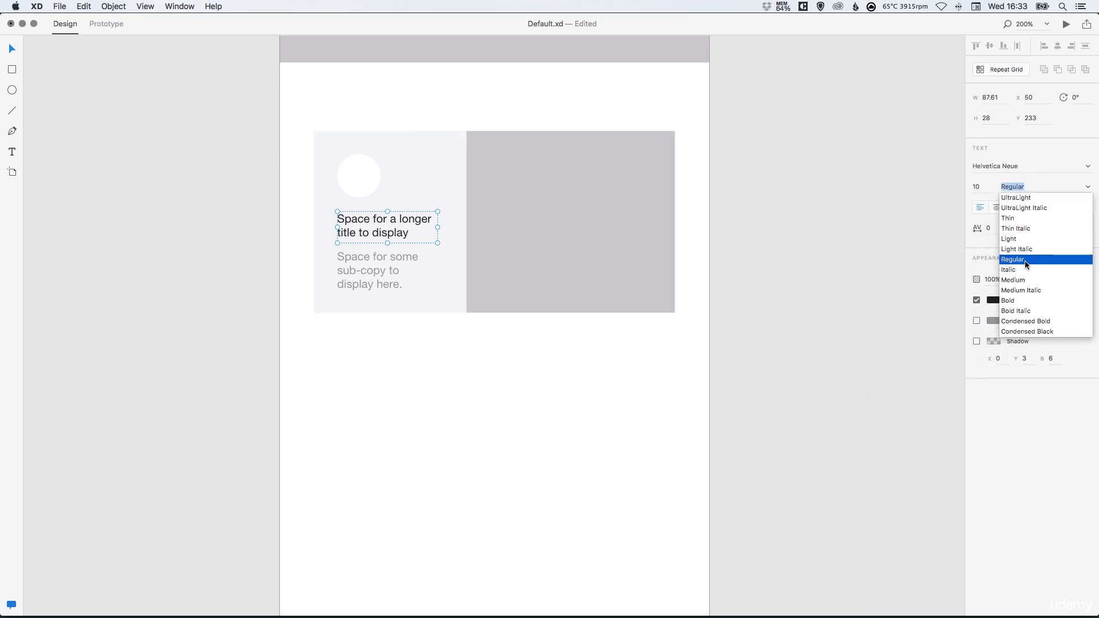
{"action": "left_click", "coordinate": [1013, 301]}
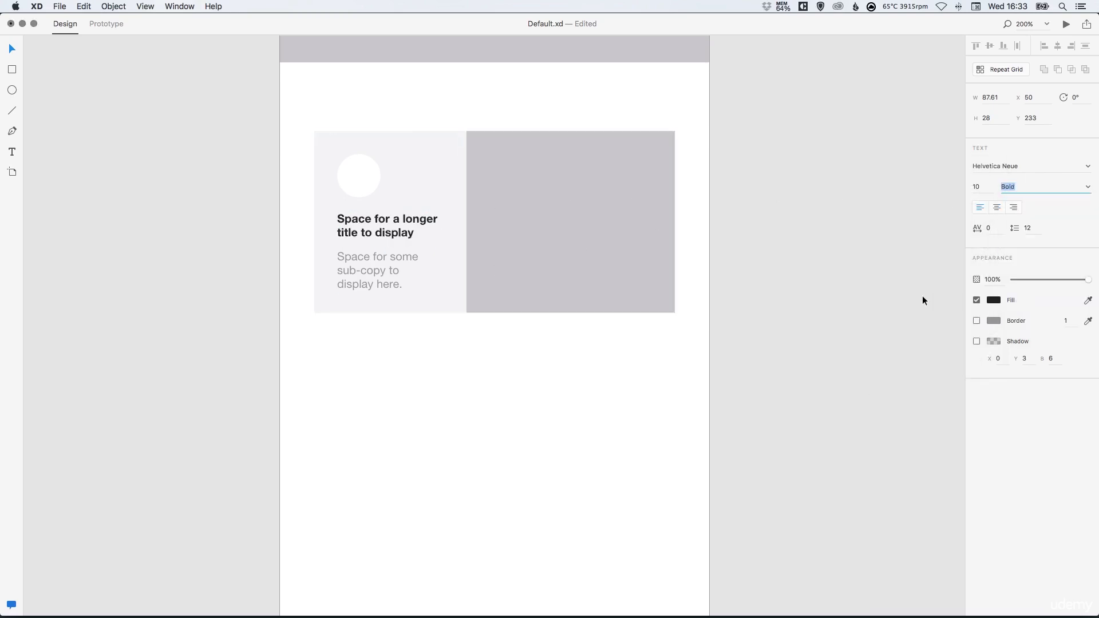
Set the sub-copy fill to #999999 grey.
{"action": "left_click", "coordinate": [373, 260]}
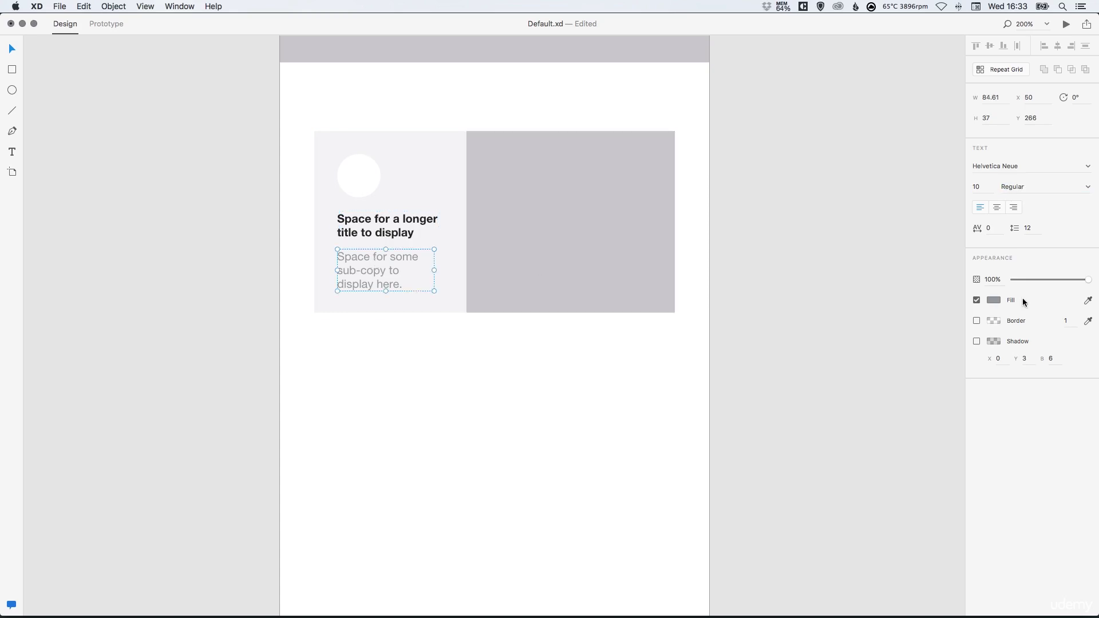
{"action": "left_click", "coordinate": [996, 300]}
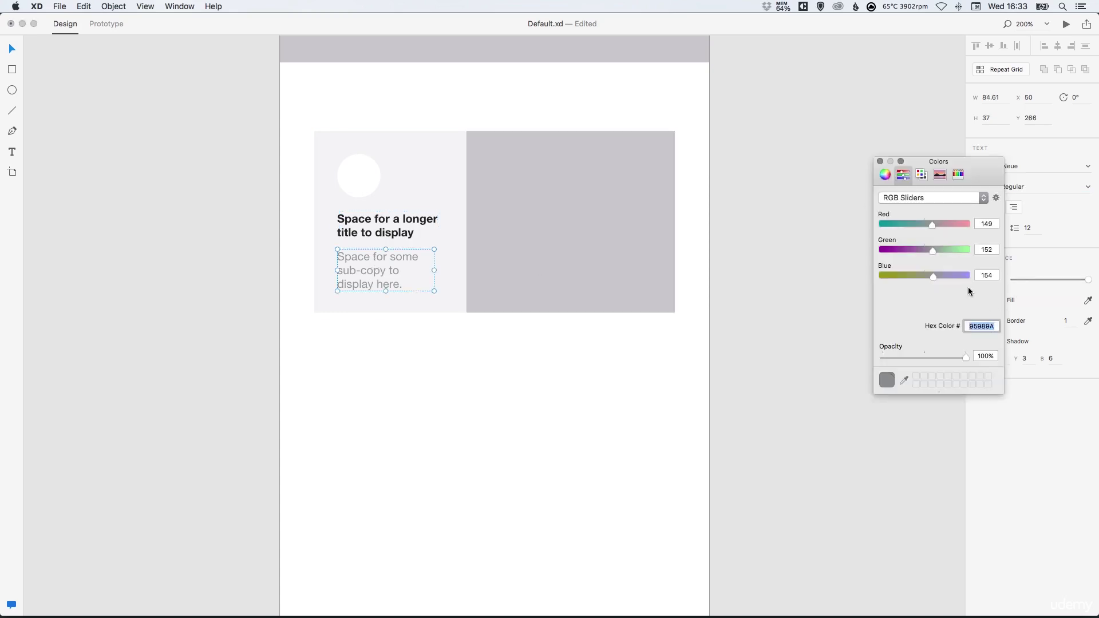
{"action": "type", "text": "999999"}
{"action": "key", "text": "Return"}
{"action": "left_click", "coordinate": [881, 162]}
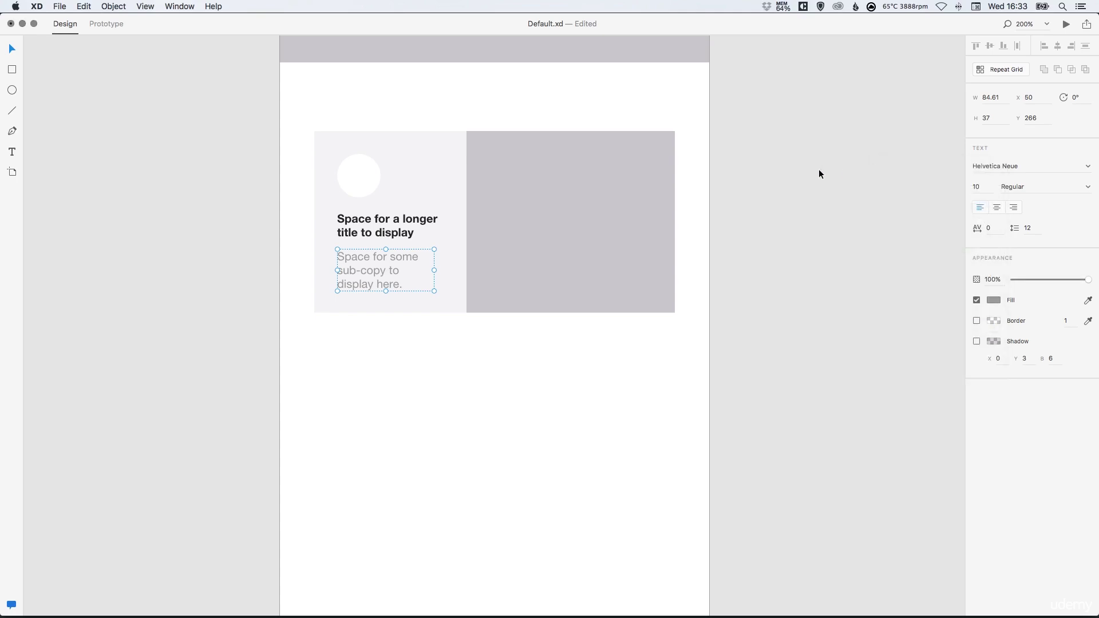
Move the sub-copy so it sits just beneath the title.
{"action": "left_click", "coordinate": [809, 171]}
{"action": "left_click_drag", "start_coordinate": [368, 264], "coordinate": [370, 201]}
{"action": "key", "text": "Down"}
{"action": "key", "text": "Down"}
{"action": "key", "text": "Down"}
{"action": "key", "text": "Down"}
{"action": "key", "text": "Down"}
{"action": "key", "text": "Down"}
{"action": "key", "text": "Down"}
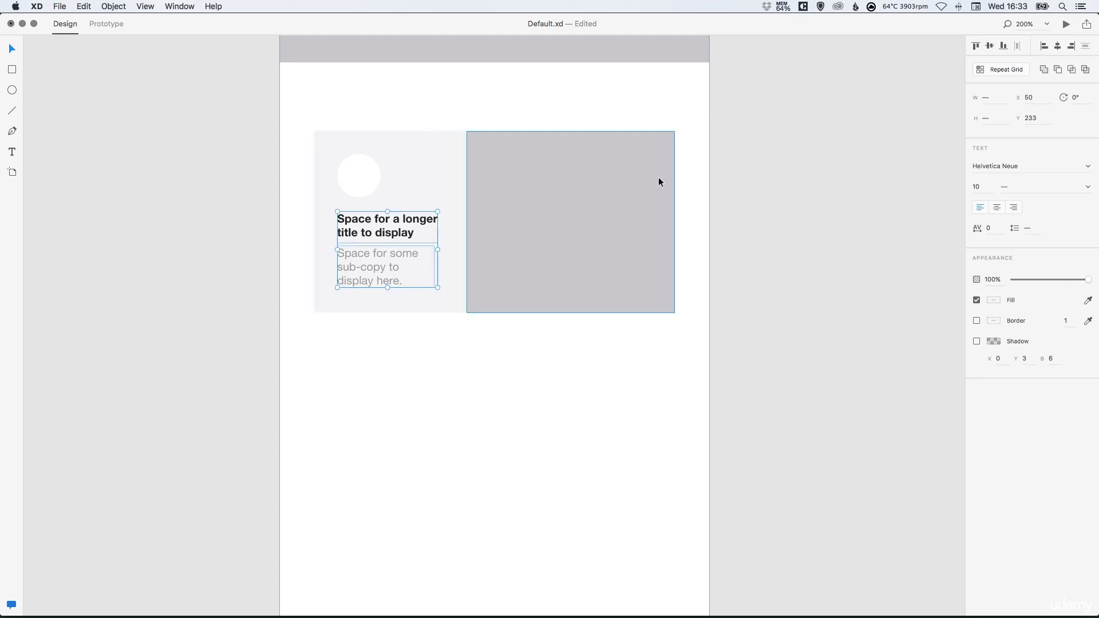
Stretch the card group's bottom edge down to a height of 180.56.
{"action": "left_click", "coordinate": [767, 192]}
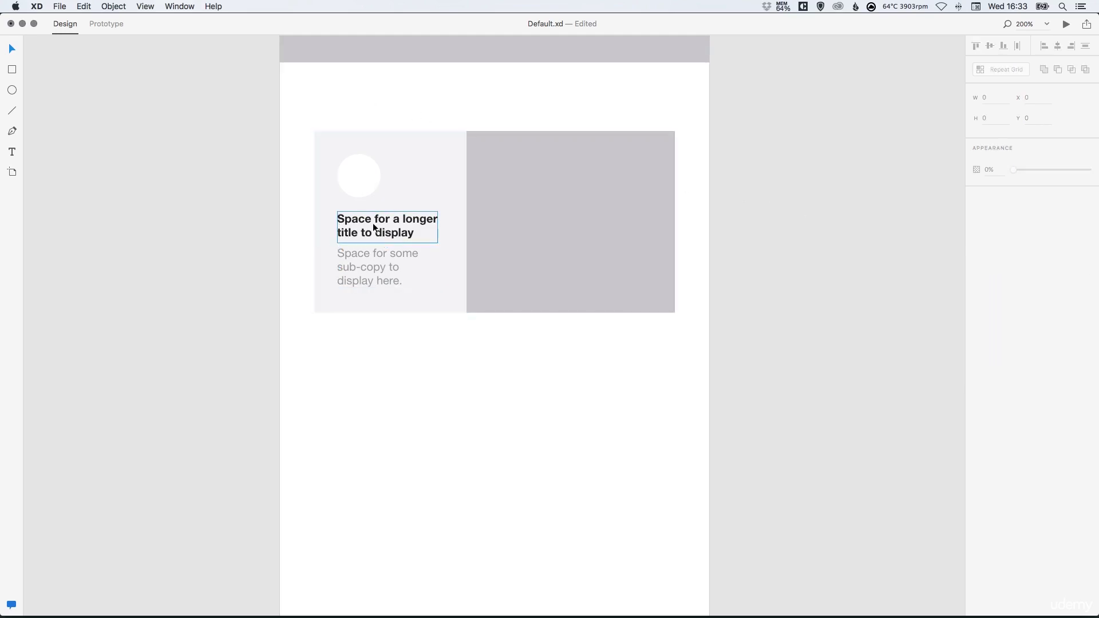
{"action": "left_click", "coordinate": [445, 170]}
{"action": "left_click", "coordinate": [534, 176], "text": "shift"}
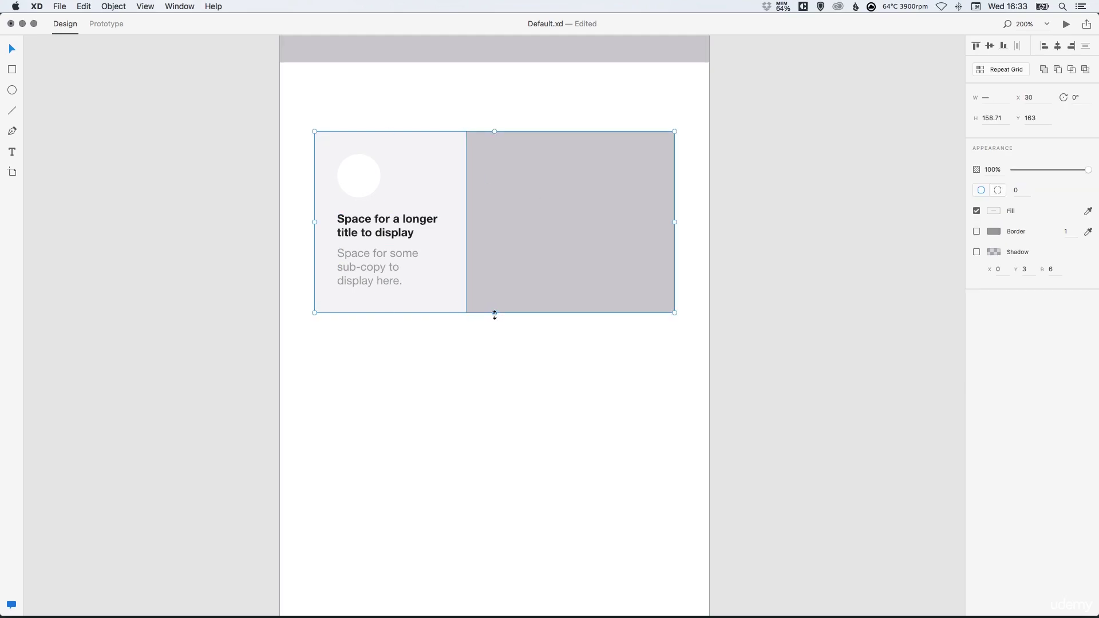
{"action": "left_click_drag", "start_coordinate": [495, 315], "coordinate": [494, 336]}
{"action": "left_click", "coordinate": [228, 290]}
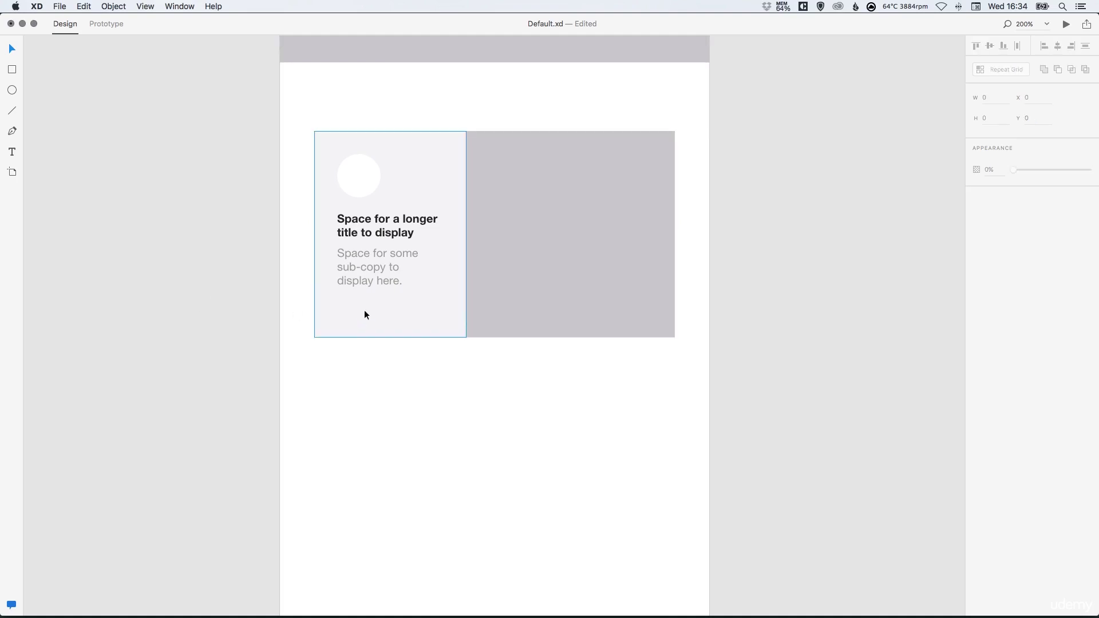
{"action": "double_click", "coordinate": [386, 224]}
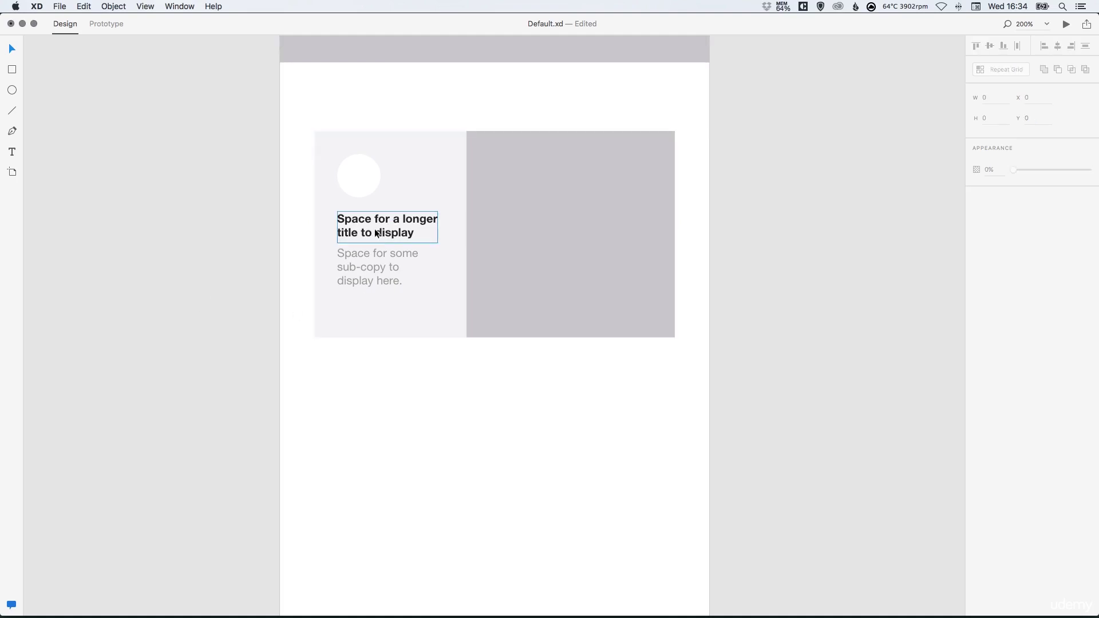
Copy the bold title below the sub-copy, retype it as '€999', and shrink its box.
{"action": "left_click", "coordinate": [83, 6]}
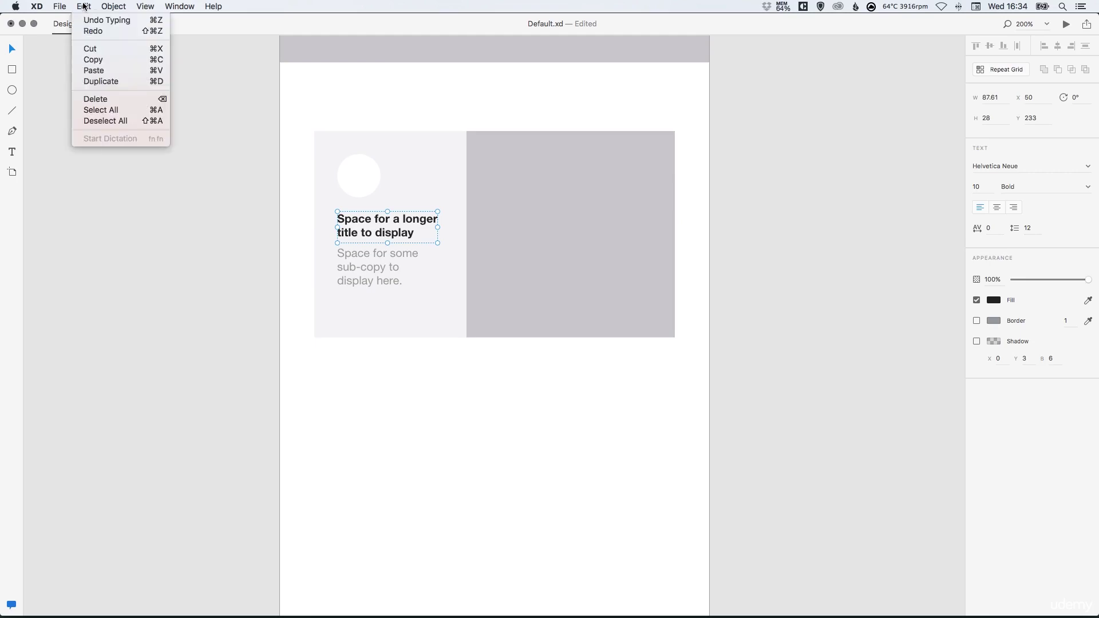
{"action": "left_click", "coordinate": [213, 132]}
{"action": "left_click_drag", "start_coordinate": [373, 223], "coordinate": [374, 312]}
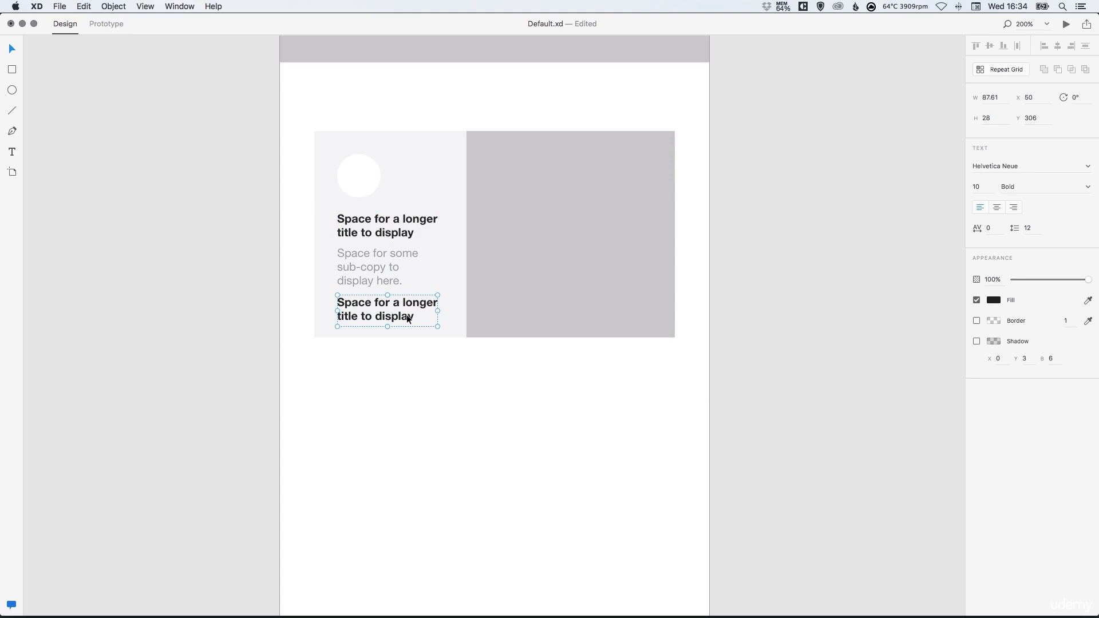
{"action": "double_click", "coordinate": [413, 318]}
{"action": "left_click", "coordinate": [416, 320]}
{"action": "left_click_drag", "start_coordinate": [418, 323], "coordinate": [335, 298]}
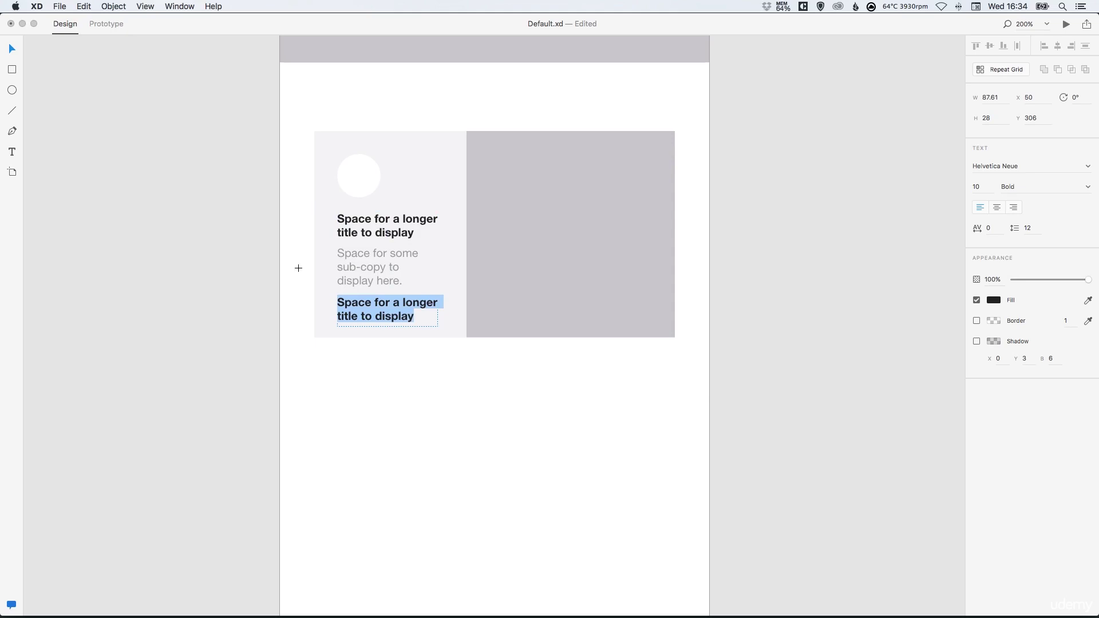
{"action": "type", "text": "€"}
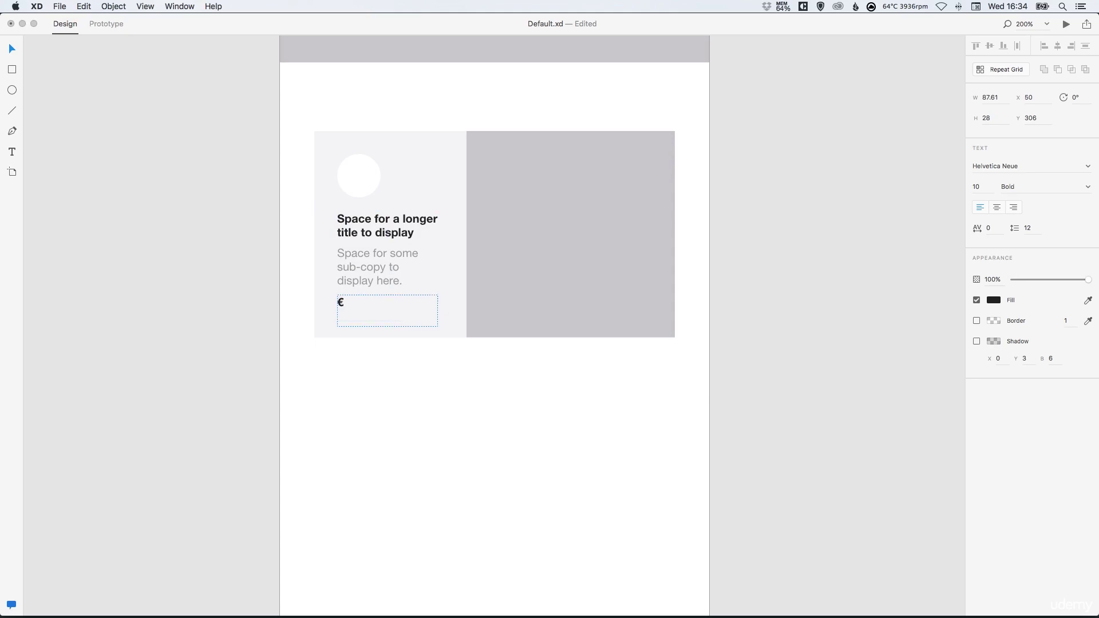
{"action": "type", "text": "999"}
{"action": "key", "text": "Escape"}
{"action": "left_click_drag", "start_coordinate": [436, 327], "coordinate": [380, 318]}
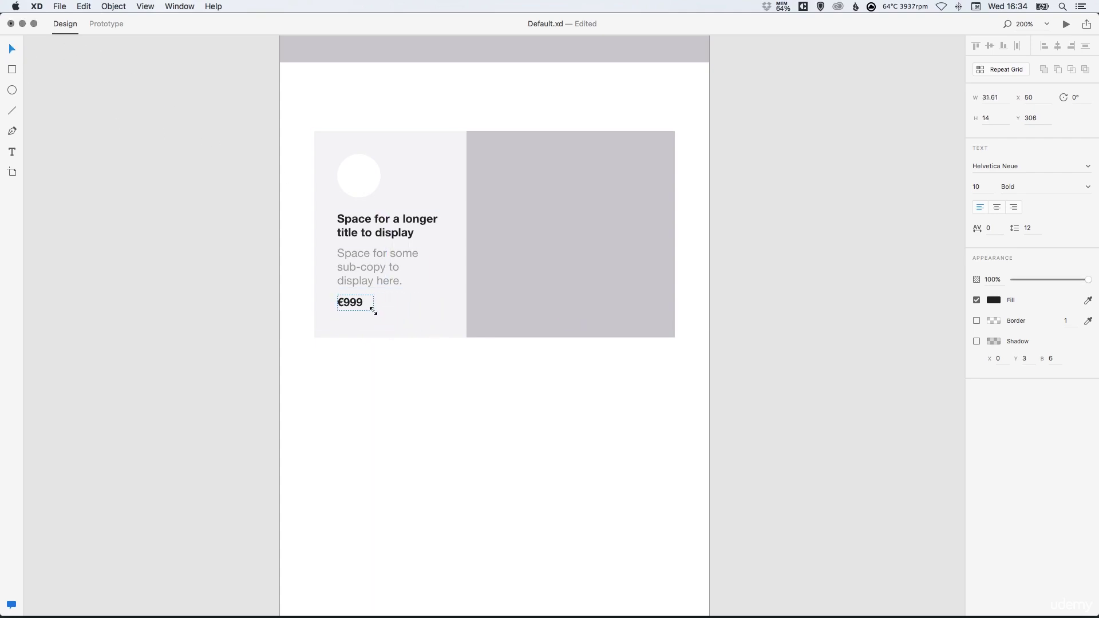
Set the €999 price text to font size 16.
{"action": "double_click", "coordinate": [366, 303]}
{"action": "key", "text": "super+c"}
{"action": "left_click", "coordinate": [982, 187]}
{"action": "type", "text": "16"}
{"action": "key", "text": "Return"}
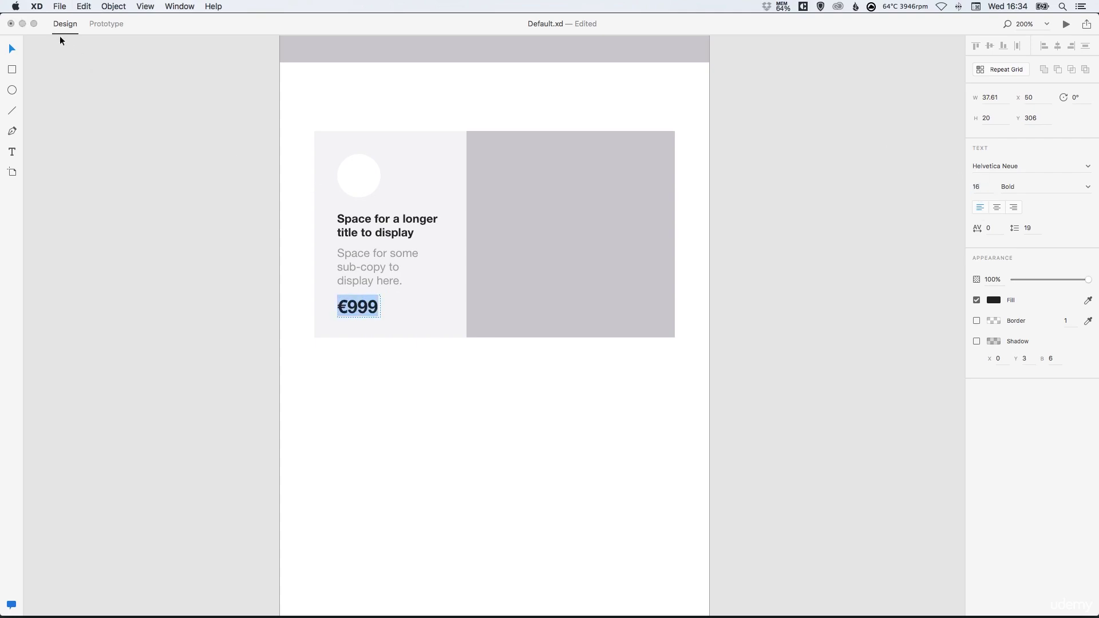
{"action": "key", "text": "Escape"}
{"action": "left_click", "coordinate": [141, 131]}
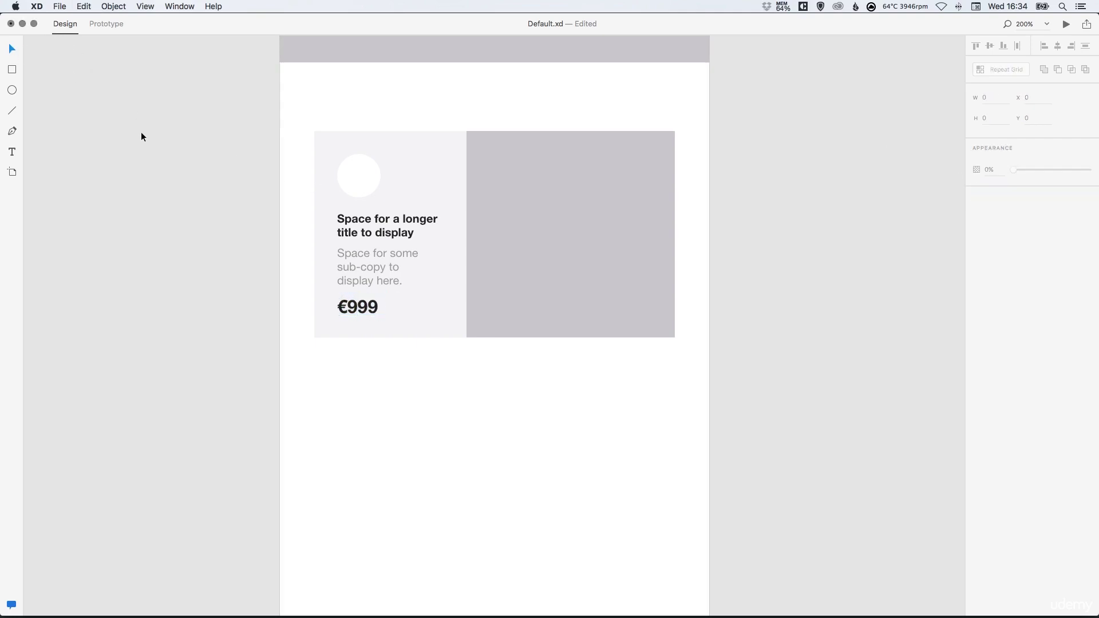
Paste a copy of the €999 price to its right and set it to size 10.
{"action": "left_click", "coordinate": [362, 308]}
{"action": "left_click", "coordinate": [84, 6]}
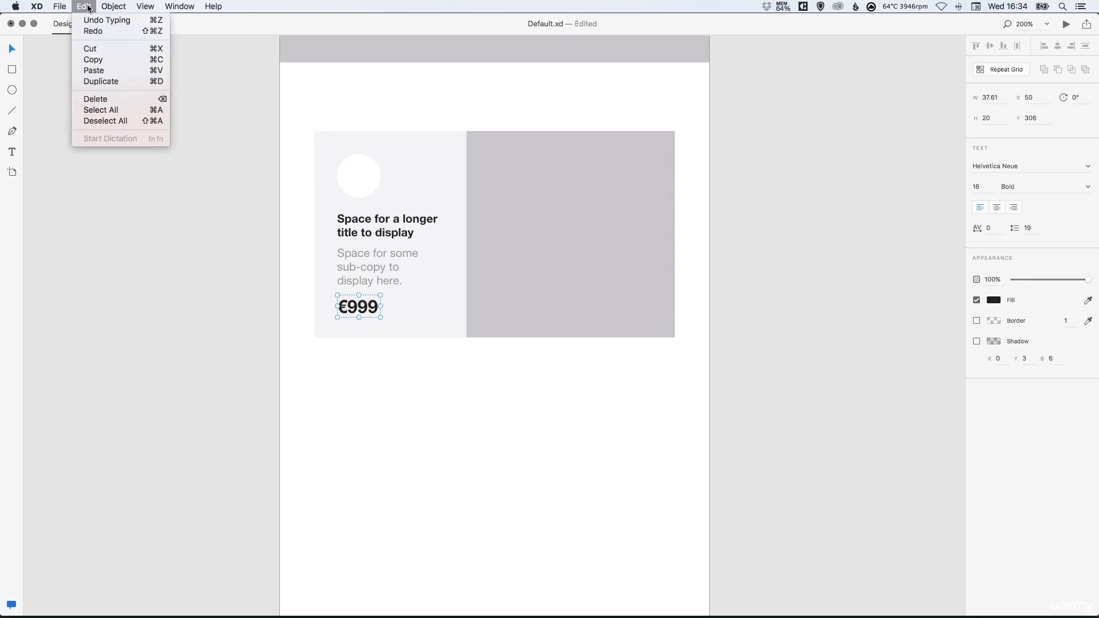
{"action": "left_click", "coordinate": [98, 73]}
{"action": "left_click_drag", "start_coordinate": [358, 308], "coordinate": [409, 309]}
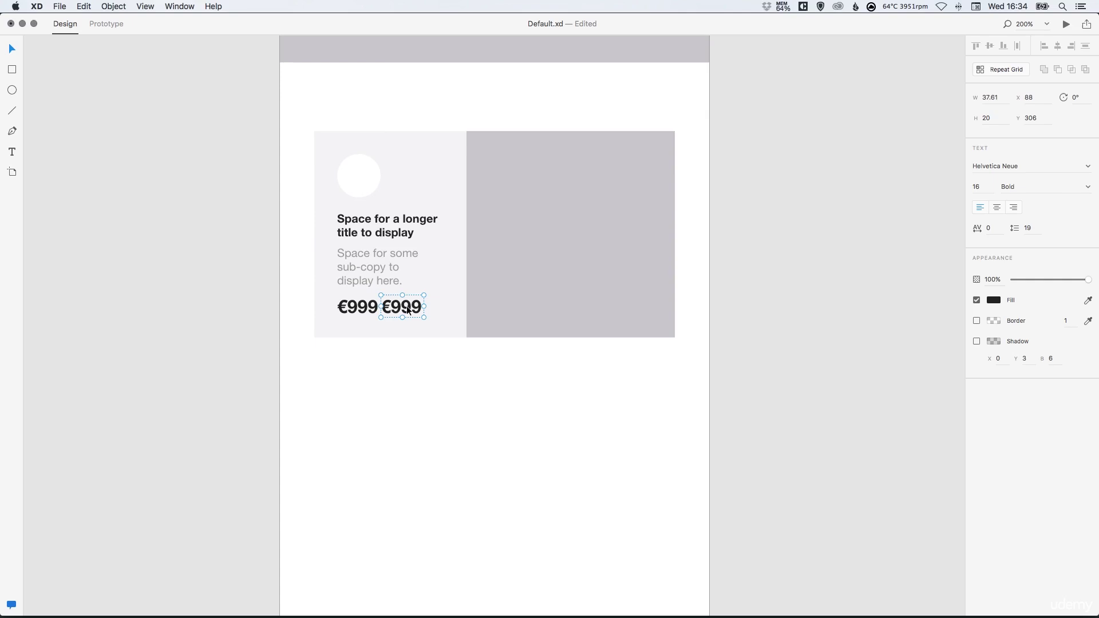
{"action": "double_click", "coordinate": [406, 309]}
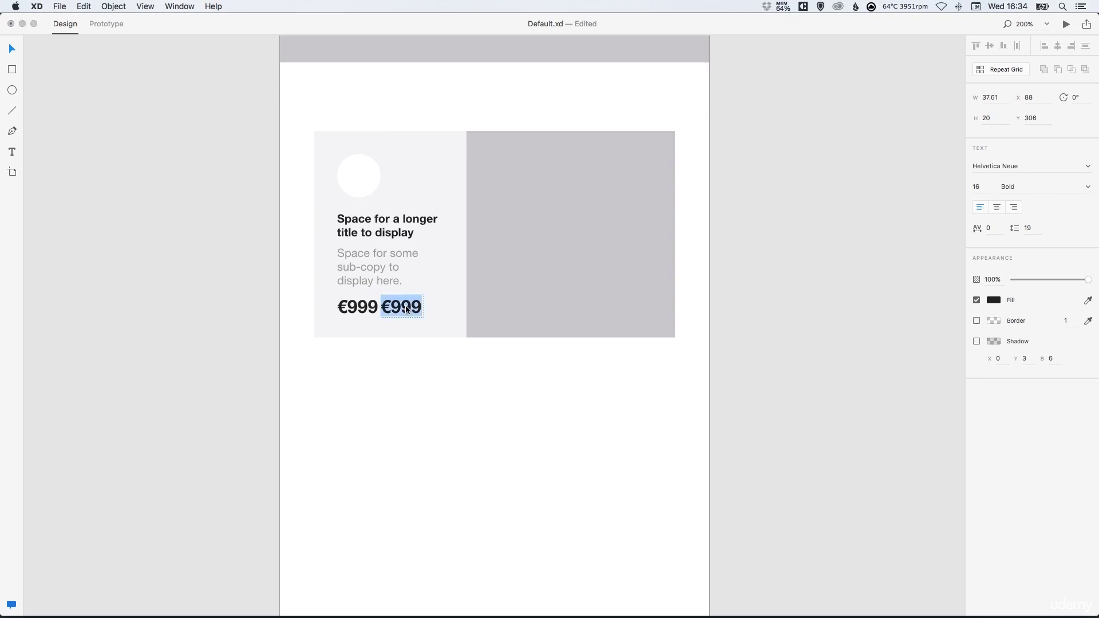
{"action": "left_click", "coordinate": [980, 188]}
{"action": "type", "text": "10"}
{"action": "key", "text": "Return"}
Retype the copy as '/ month', shorten its box, and make it Regular weight.
{"action": "type", "text": "/ month"}
{"action": "left_click", "coordinate": [11, 51]}
{"action": "mouse_move", "coordinate": [402, 317]}
{"action": "left_mouse_down"}
{"action": "mouse_move", "coordinate": [404, 307]}
{"action": "mouse_move", "coordinate": [393, 313]}
{"action": "left_mouse_up"}
{"action": "left_click", "coordinate": [1087, 187]}
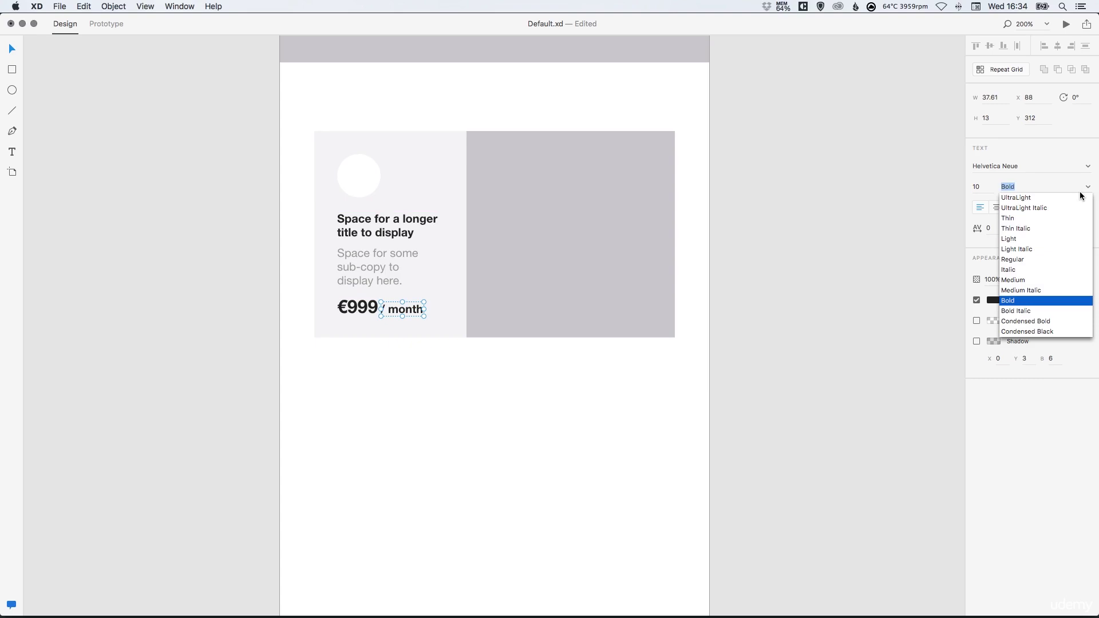
{"action": "left_click", "coordinate": [1026, 253]}
{"action": "left_click", "coordinate": [182, 293]}
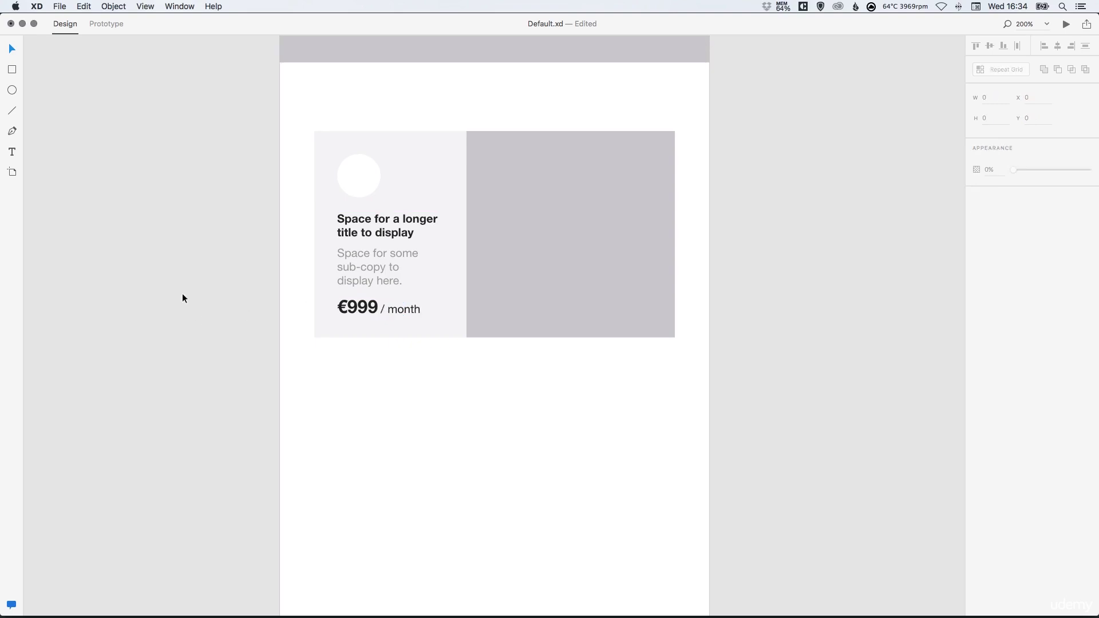
{"action": "key", "text": "super+equal"}
{"action": "key", "text": "super+equal"}
{"action": "key", "text": "super+equal"}
Deselect the '/ month' label and zoom out to view the whole artboard with the €999 price line.
{"action": "scroll", "coordinate": [375, 221], "scroll_direction": "left", "scroll_amount": 2}
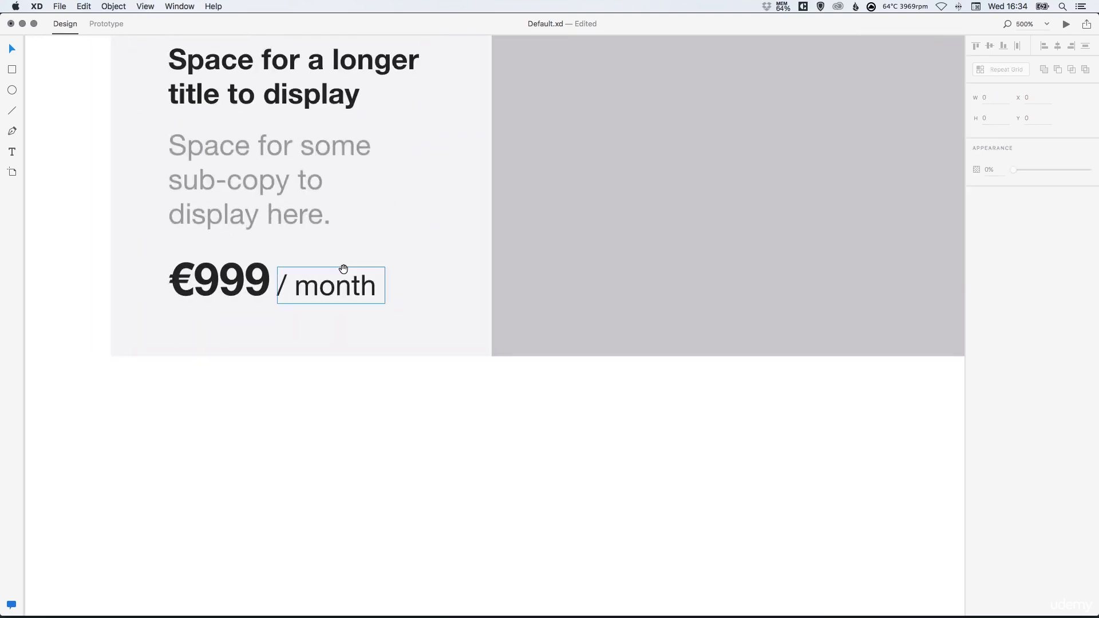
{"action": "left_click", "coordinate": [319, 289]}
{"action": "key", "text": "super+shift+a"}
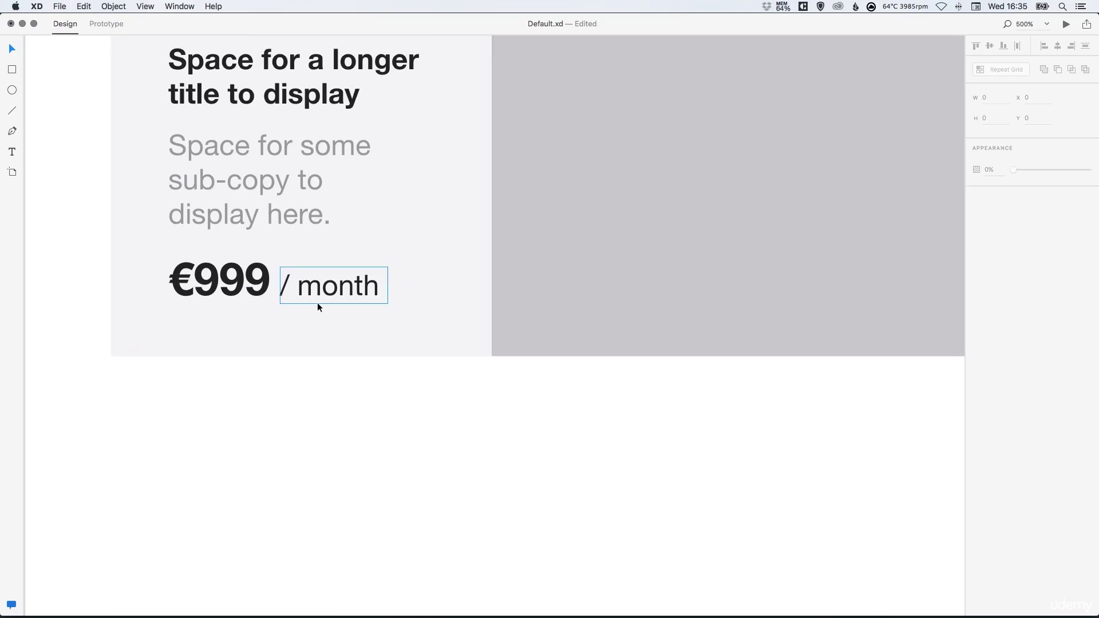
{"action": "key", "text": "super+1"}
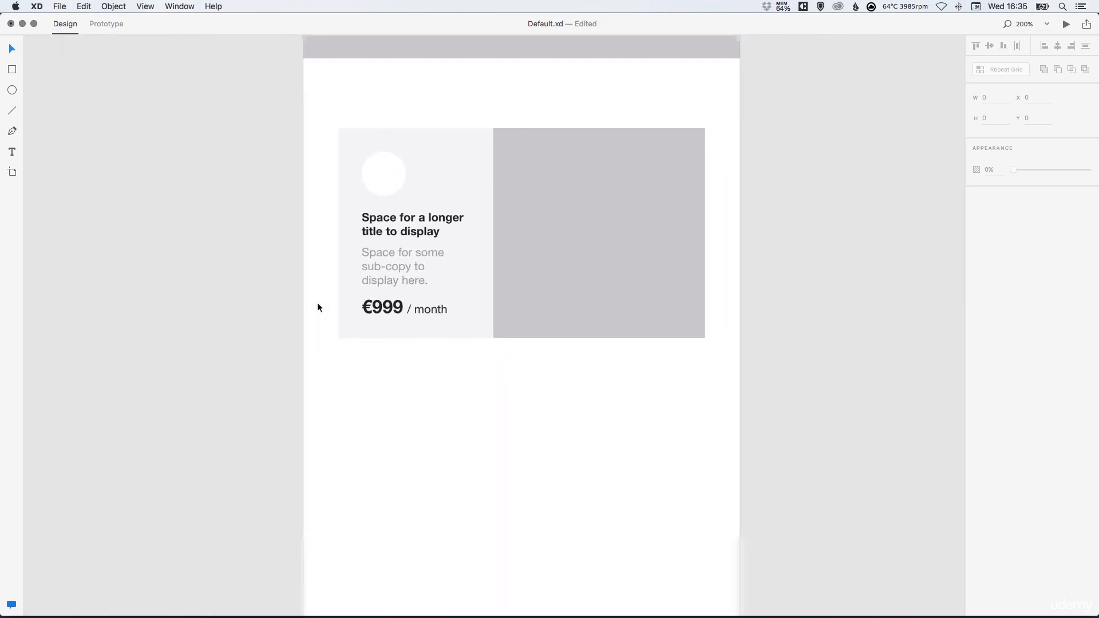